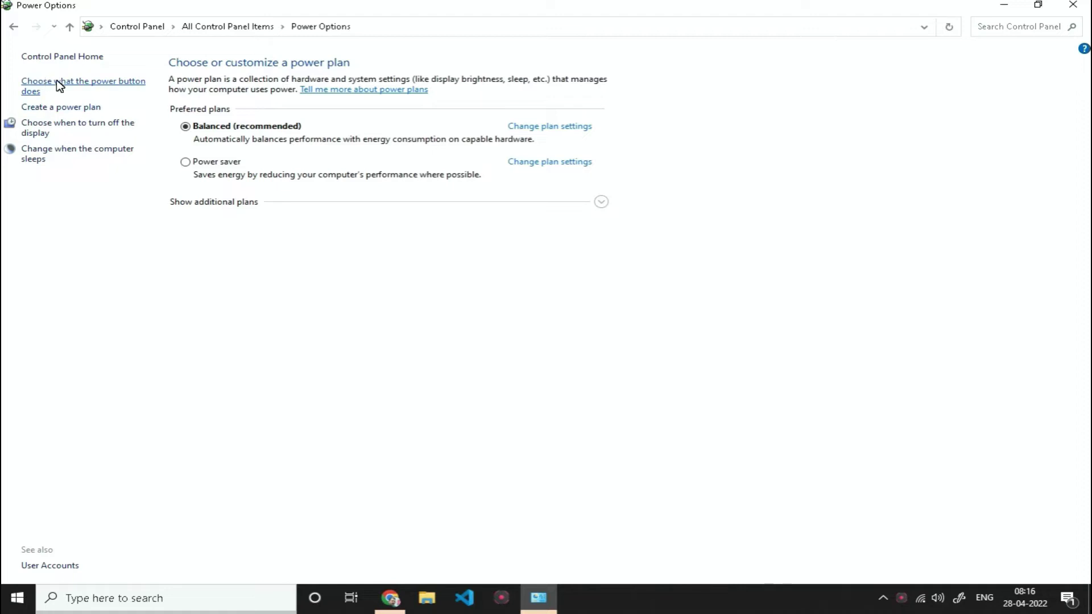
Turn off fast startup in the power button settings, unlocking the unavailable options first, and save the changes
click(63, 85)
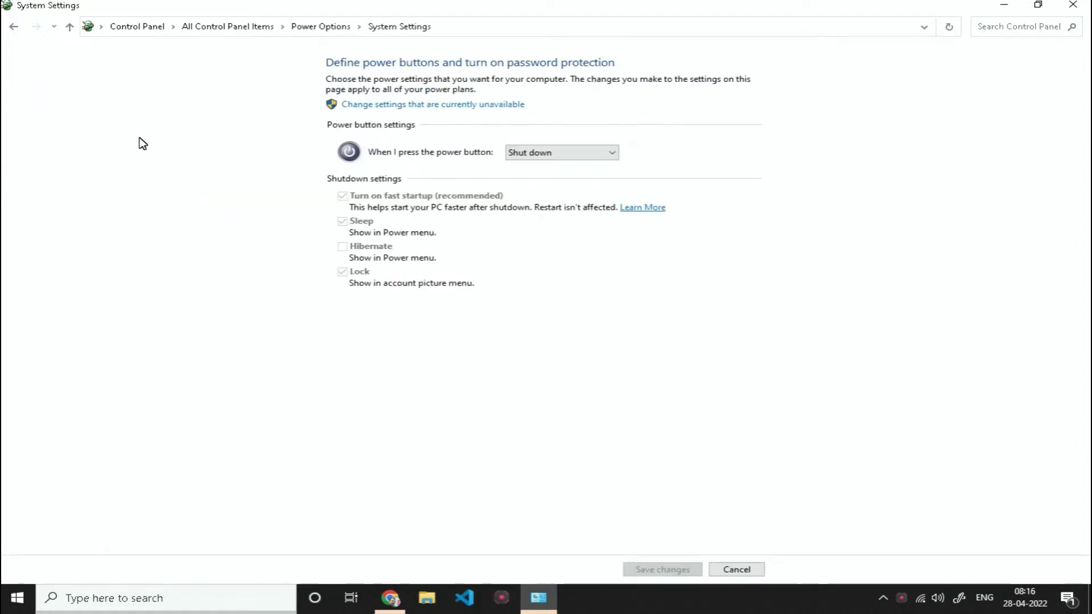
click(436, 106)
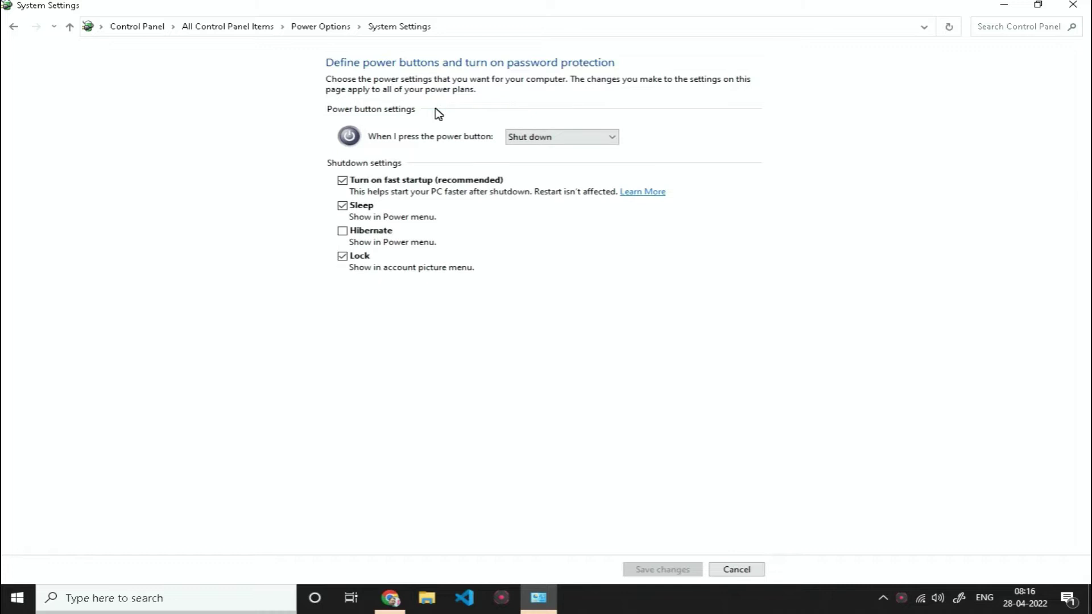
click(343, 181)
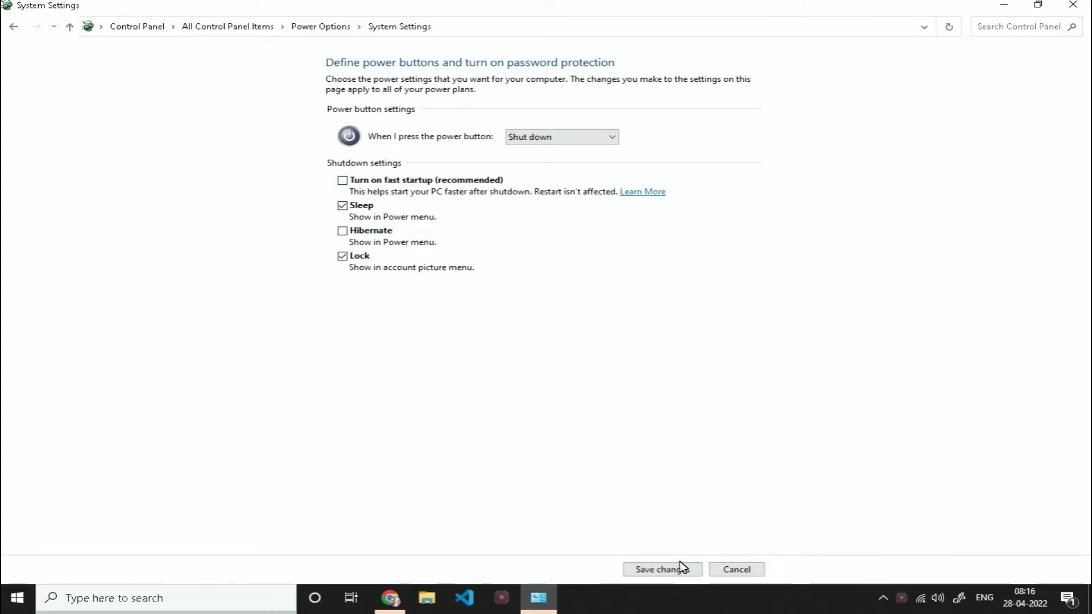
click(663, 569)
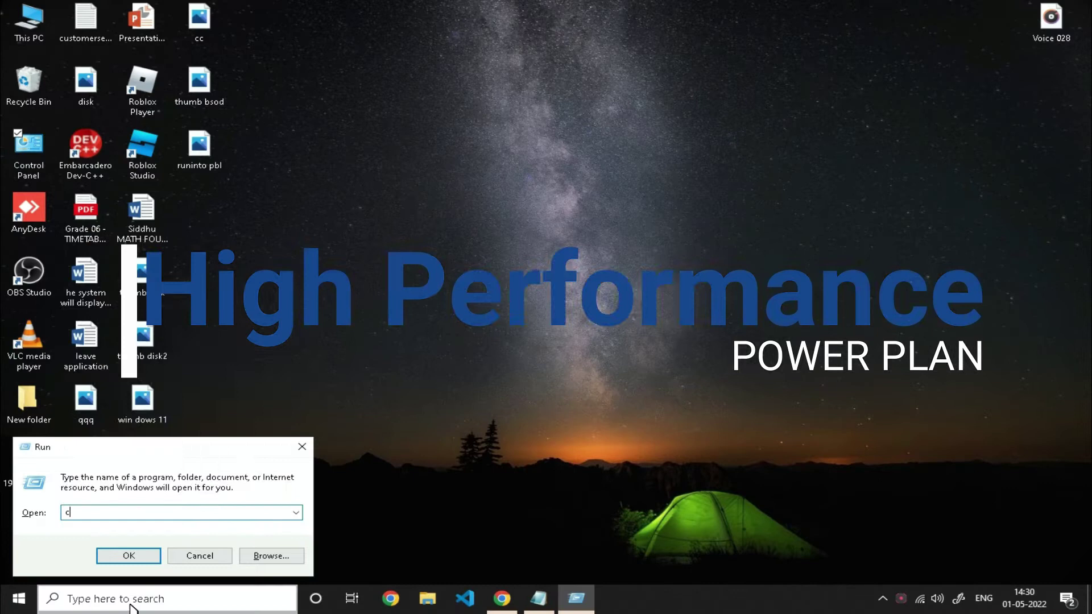
Open Control Panel with the Run command "control" and show its items as large icons
text(o)
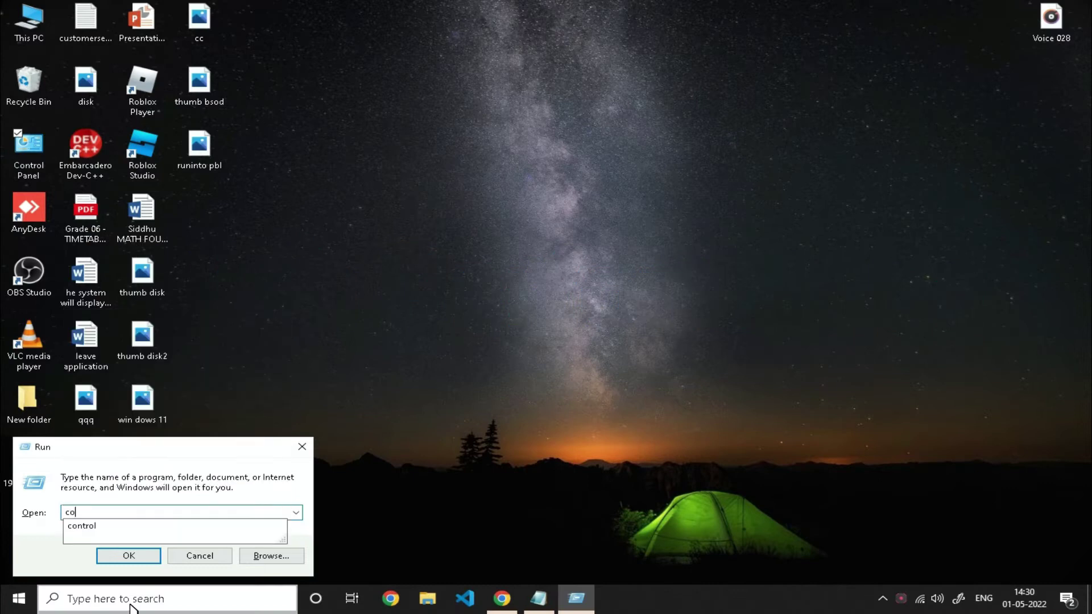
text(ntri)
text(ol)
key(Return)
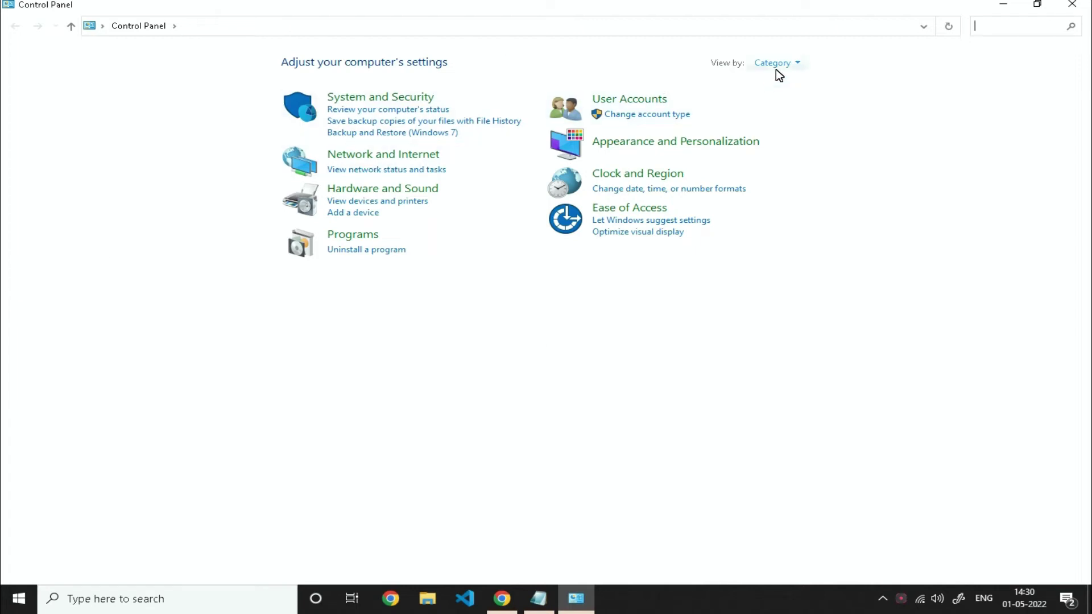
click(779, 75)
click(784, 98)
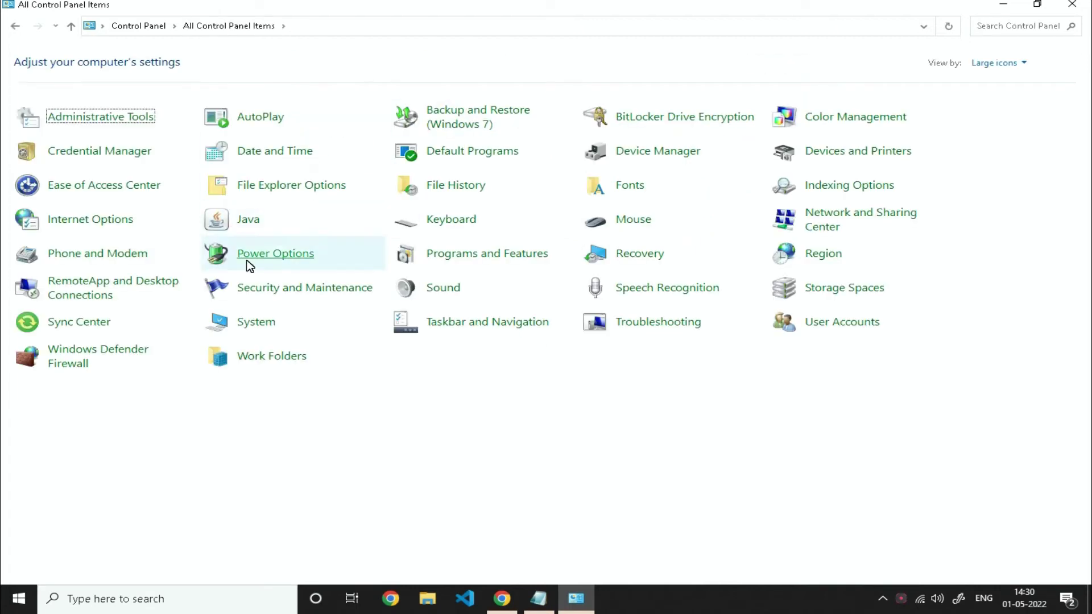
In Power Options, reveal the additional plans and select the High performance power plan
click(281, 258)
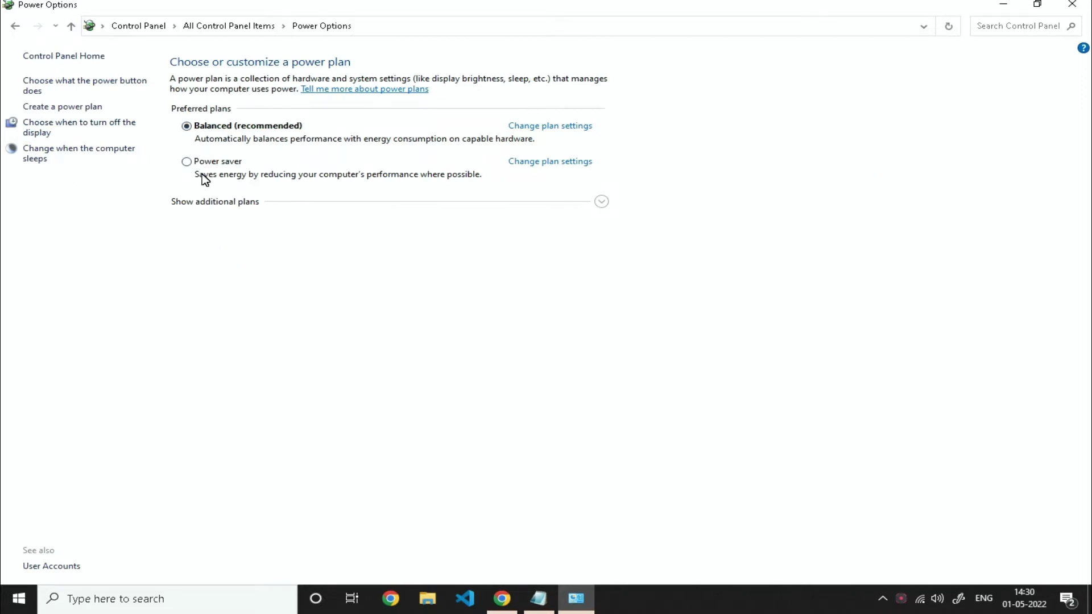
click(265, 201)
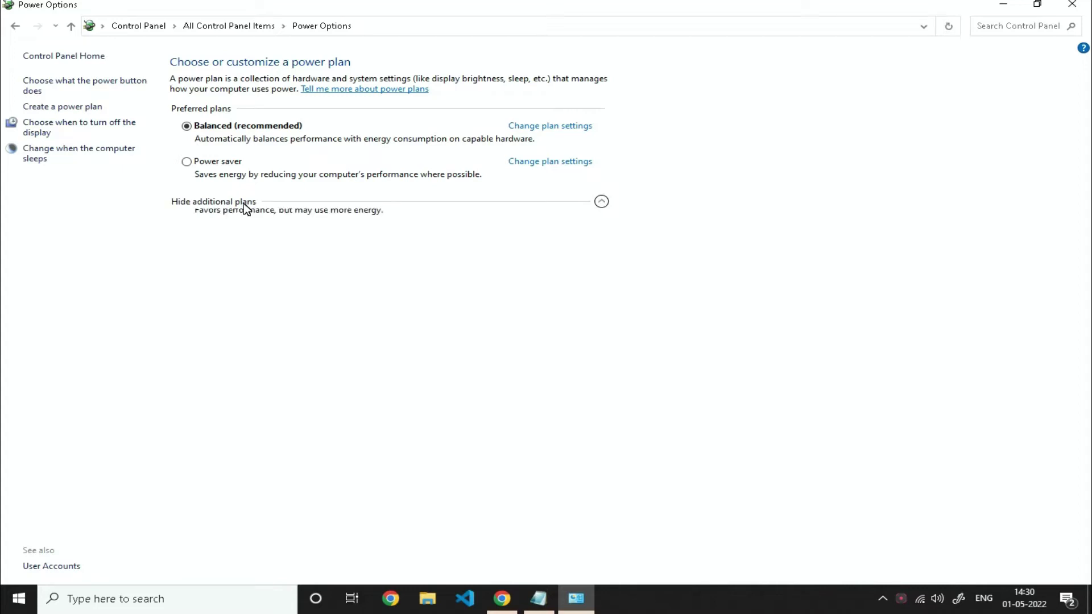
click(188, 225)
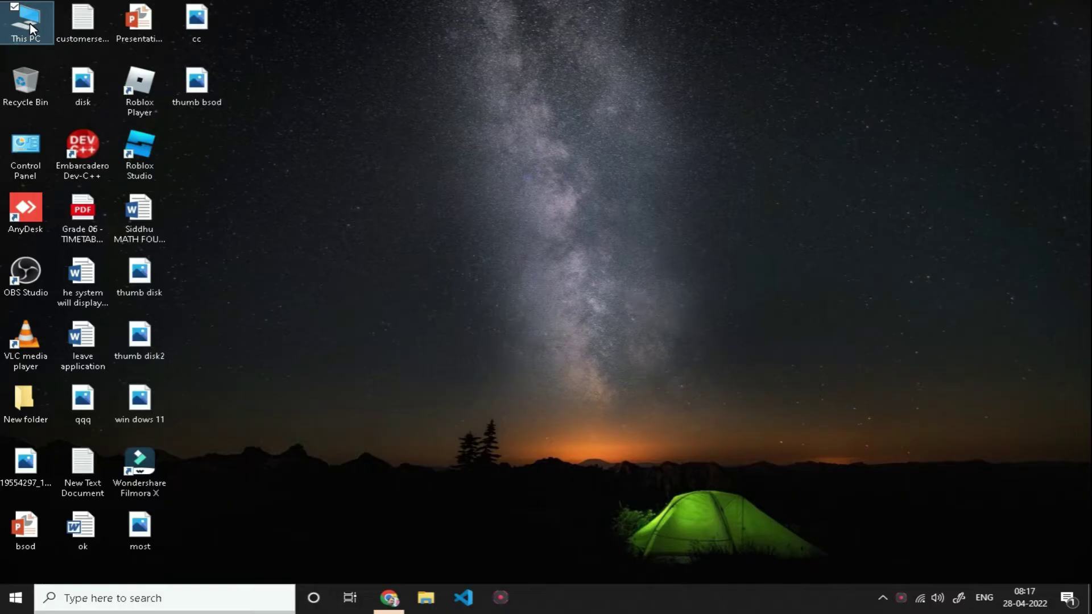
Open Computer Management for This PC and display Device Manager, shifting the window aside on the desktop
right_click(30, 23)
click(48, 68)
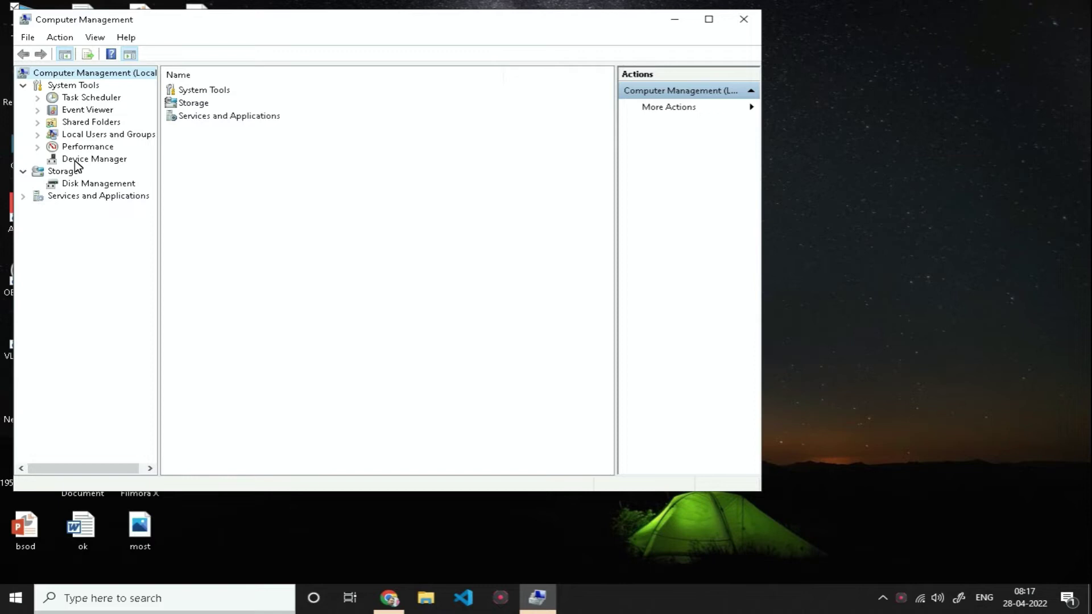
click(91, 159)
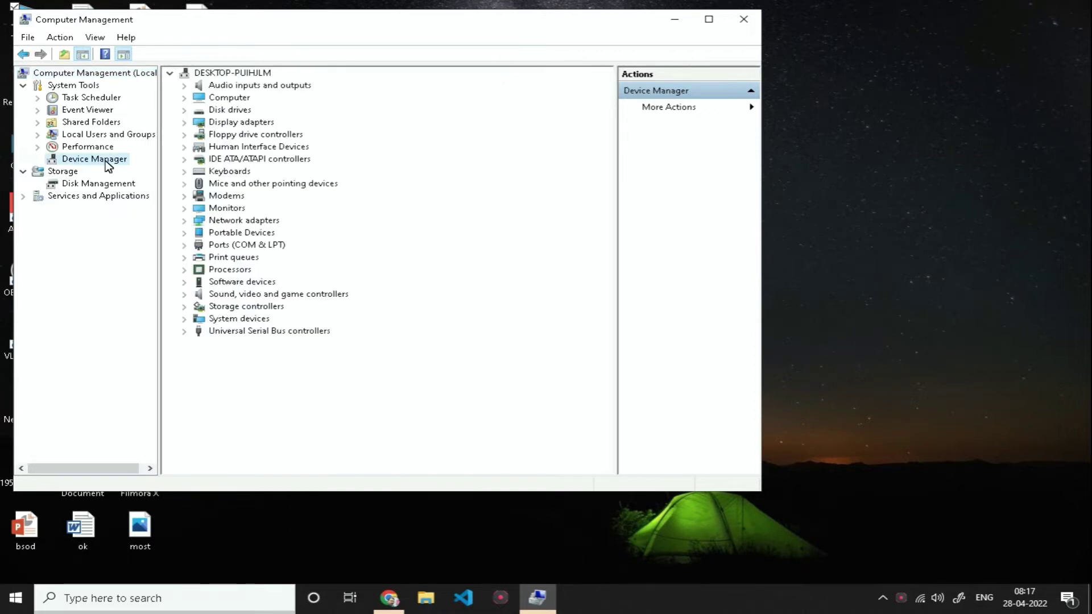
drag(307, 31, 390, 34)
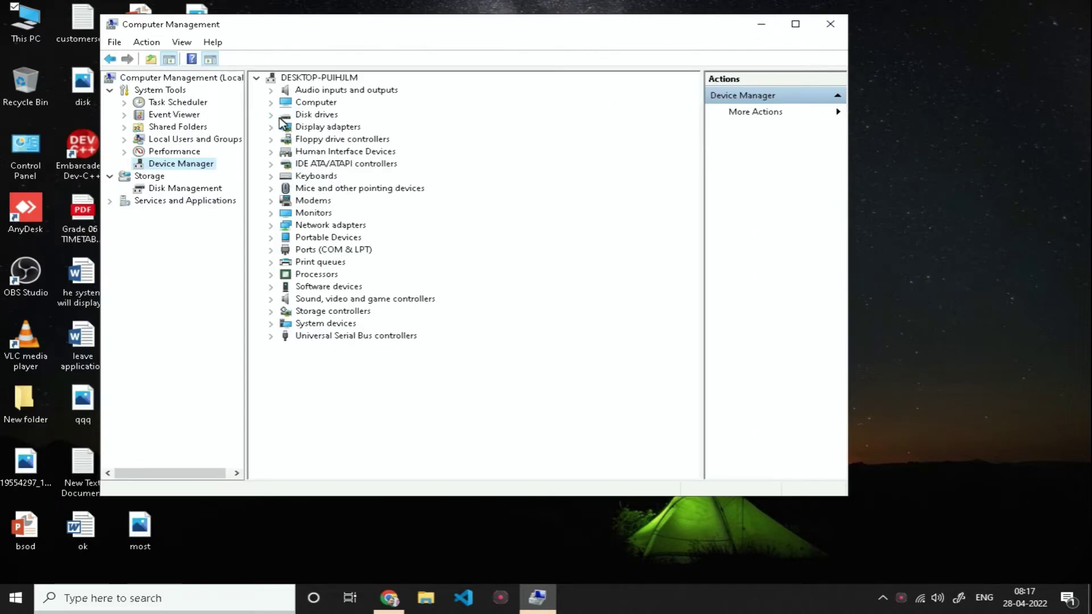
Run an automatic driver search for the ACPI x64-based PC device under Computer, and close the driver update wizard
click(272, 103)
click(339, 115)
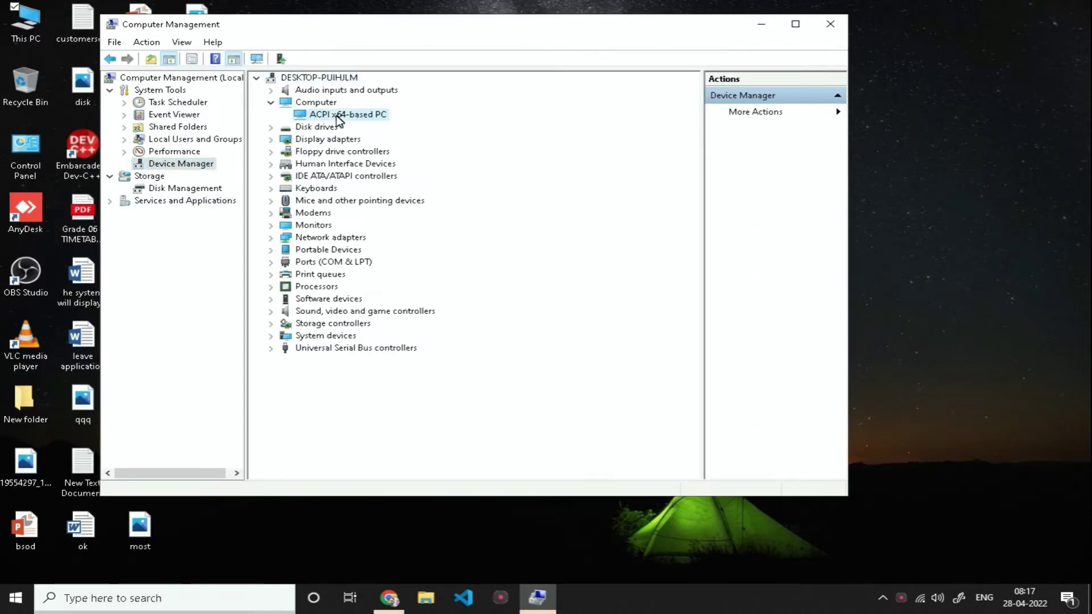
right_click(339, 117)
click(364, 122)
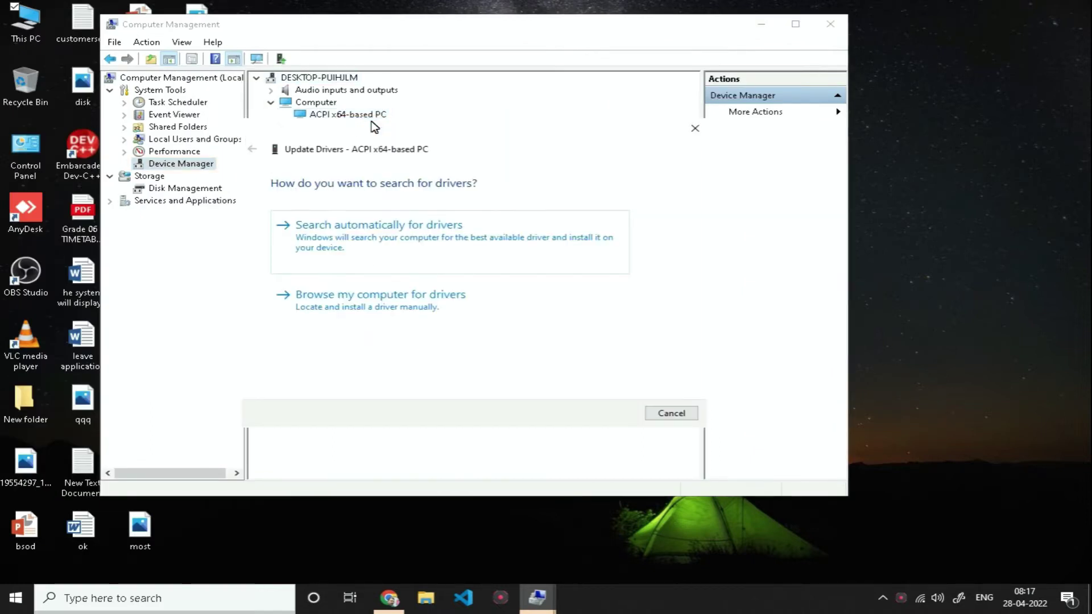
click(370, 240)
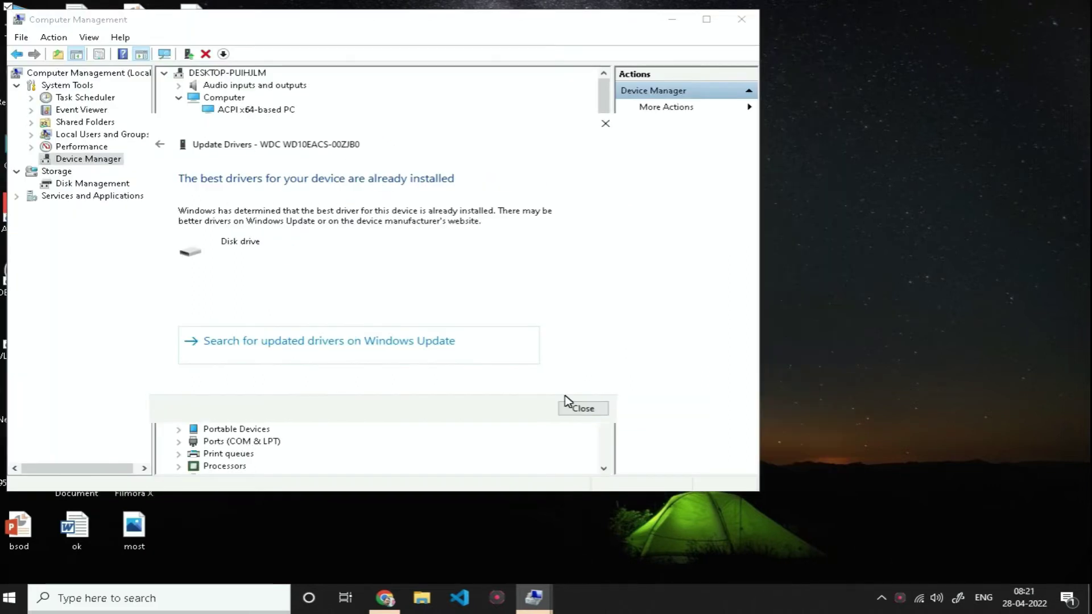
click(575, 405)
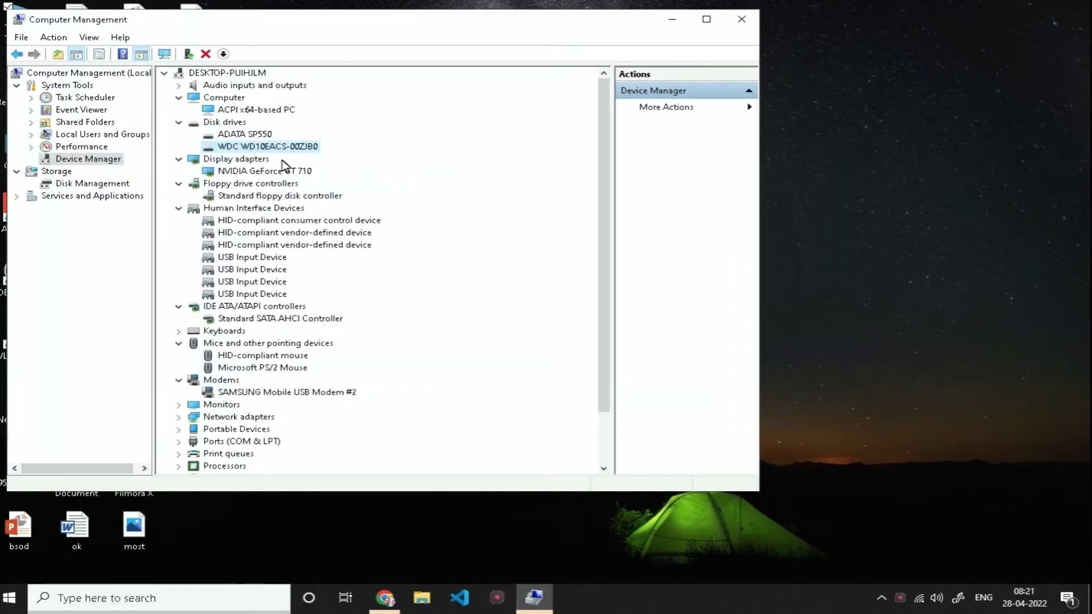
Run an automatic driver update from the ADATA SP550 disk drive's properties, and close the wizard and the properties
right_click(244, 137)
click(274, 199)
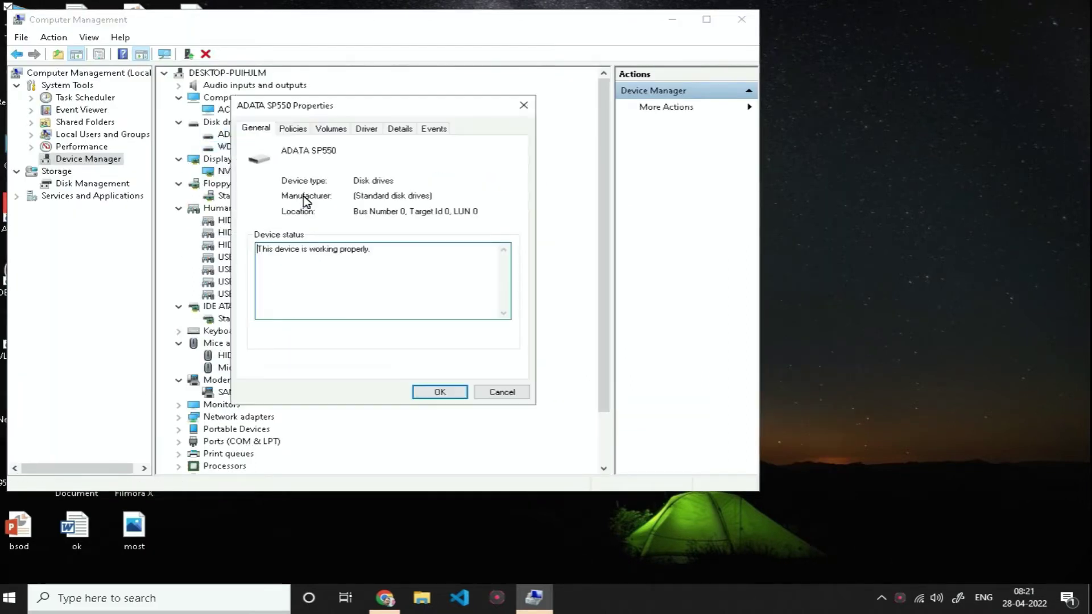
click(365, 130)
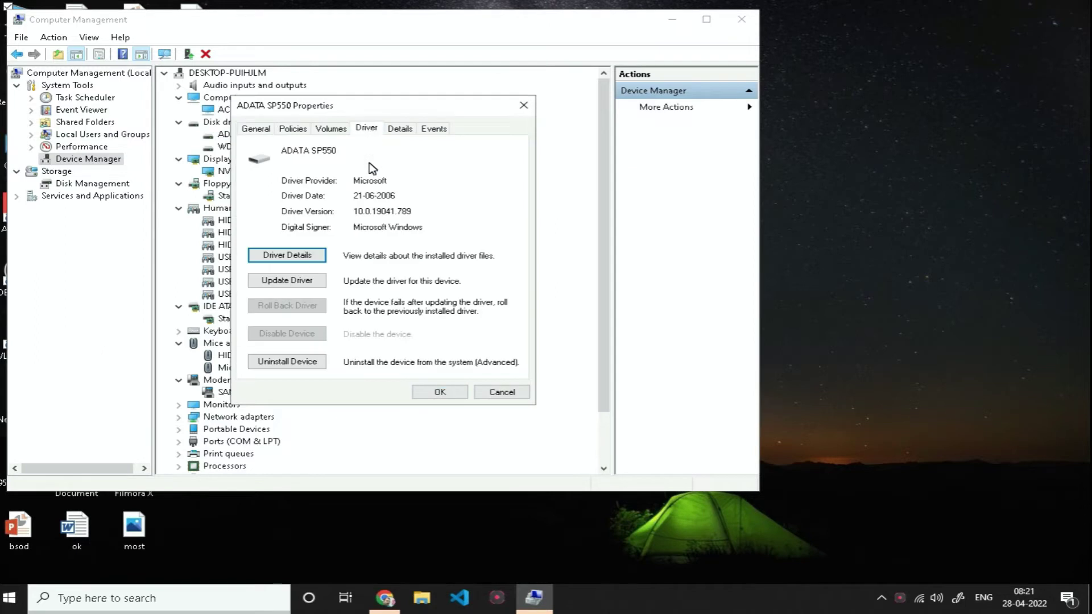
click(301, 279)
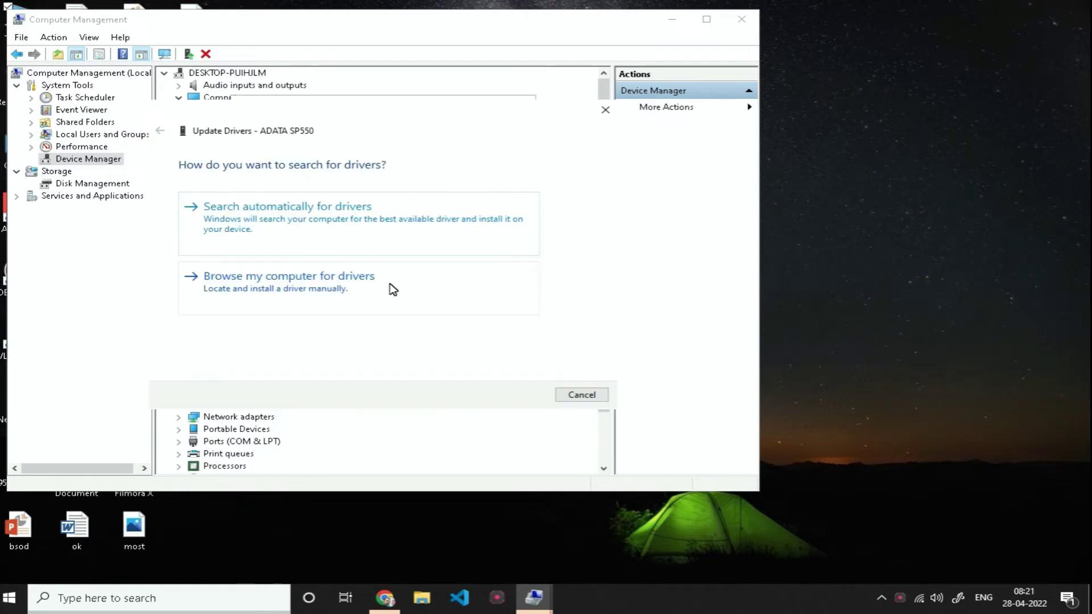
click(319, 235)
click(597, 397)
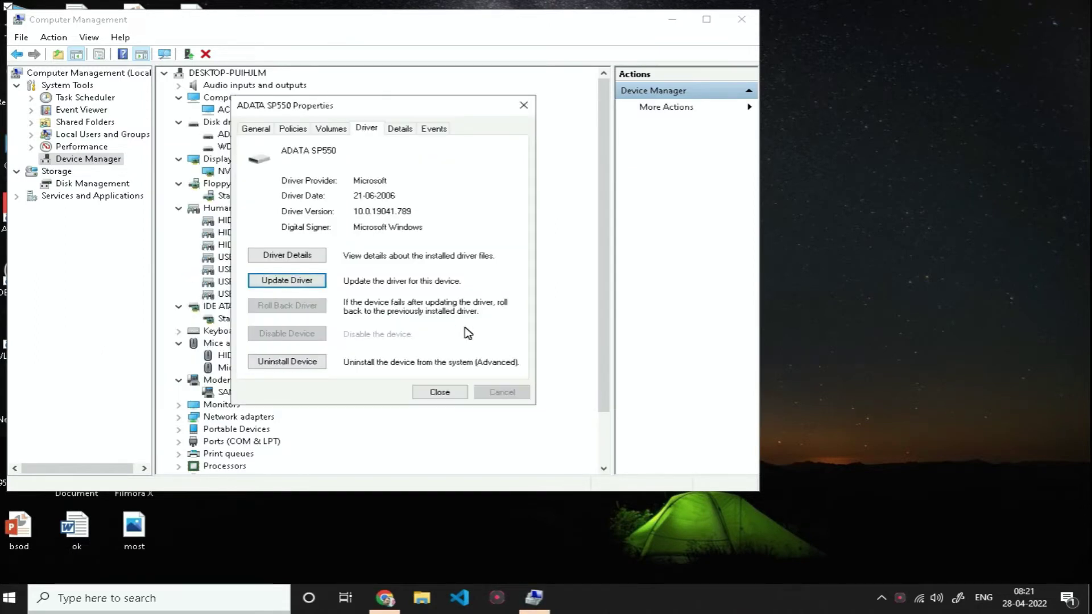
click(440, 392)
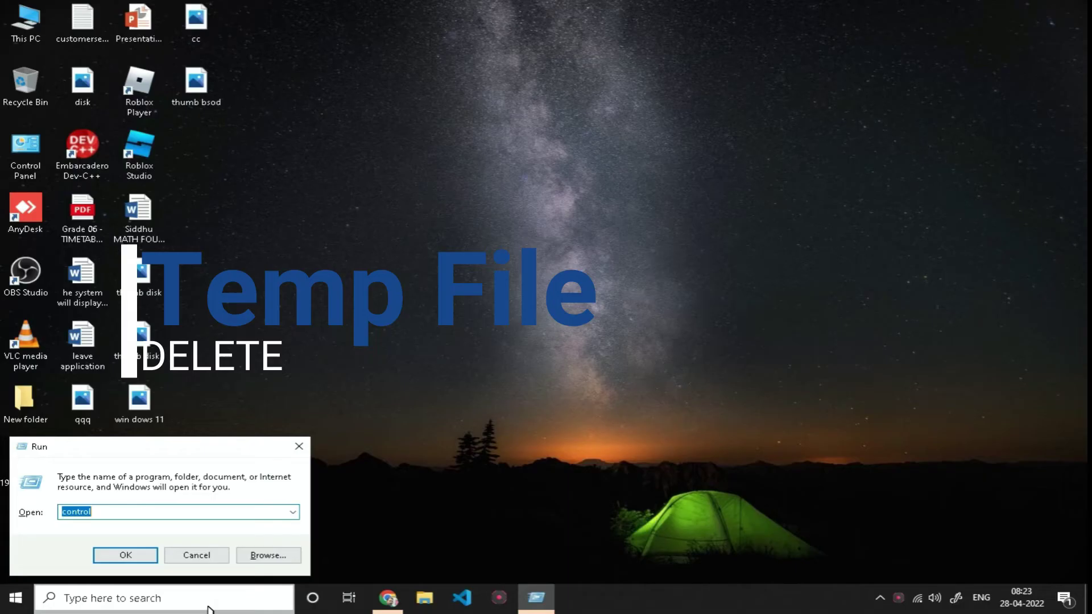
Open the Windows Temp folder with the Run command "temp"
text(t)
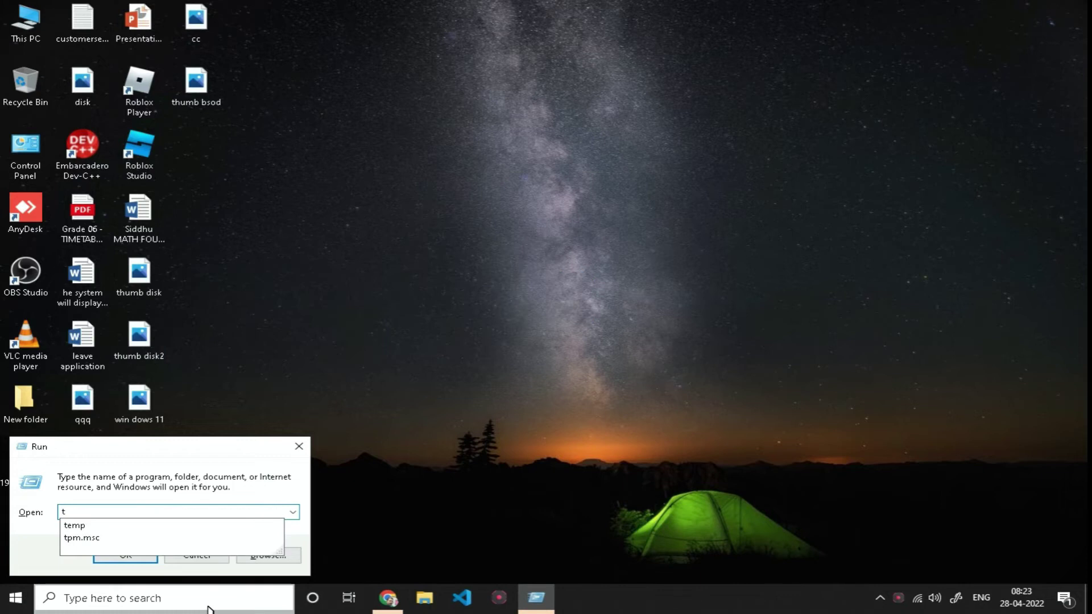
text(emp)
key(Return)
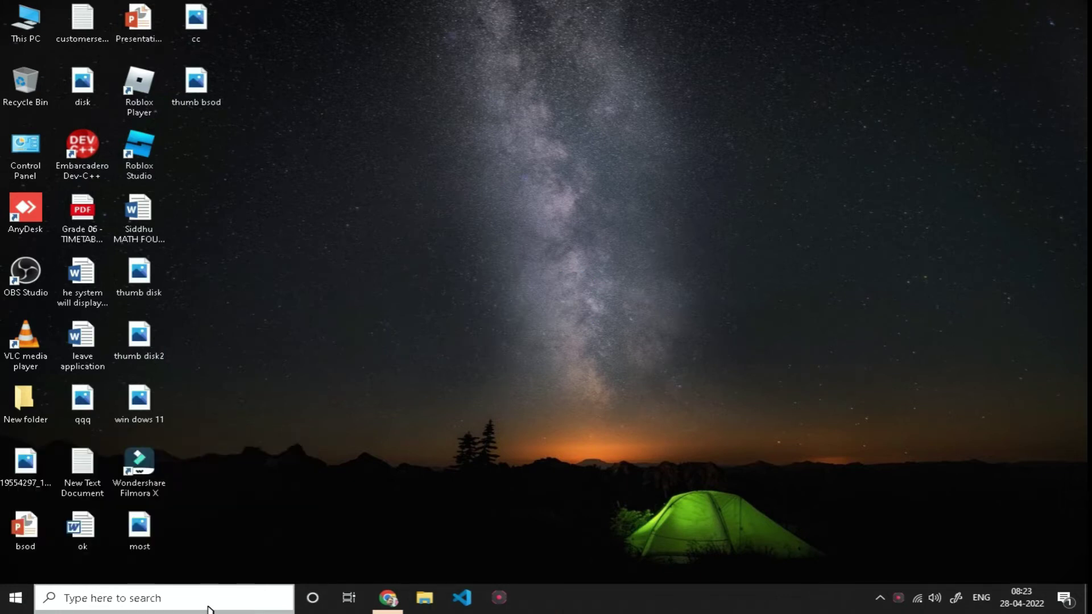
Delete all items in the Windows Temp folder, granting administrator permission for all current items
key(ctrl+a)
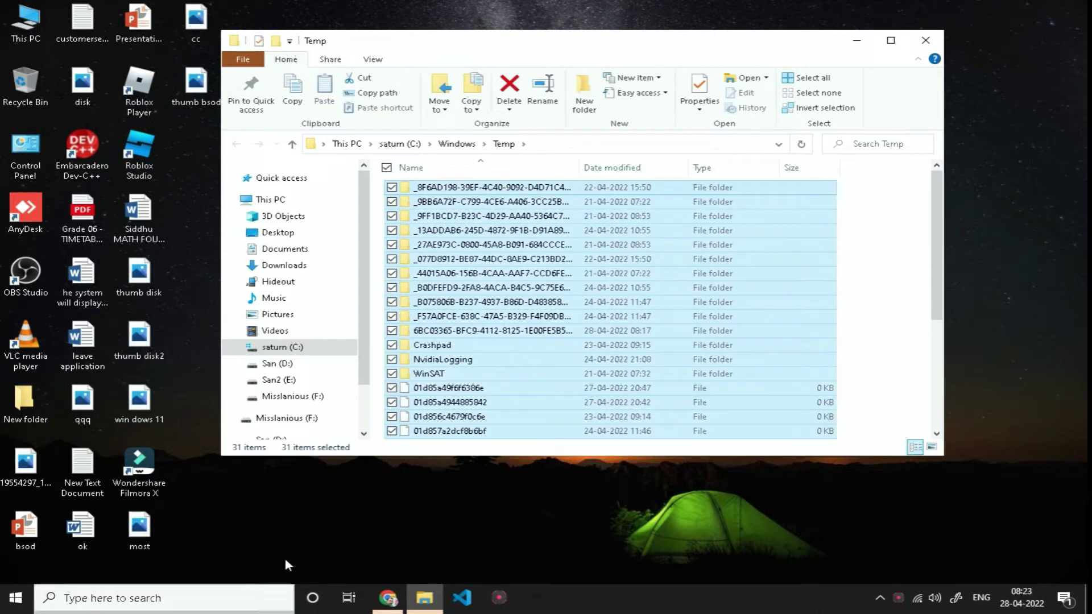
right_click(489, 282)
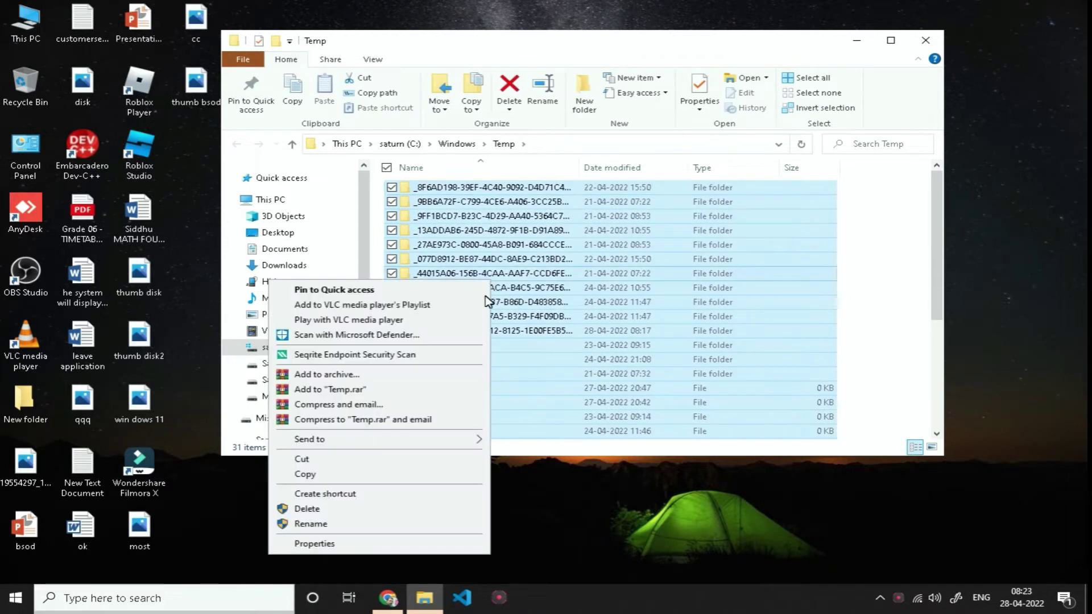
click(323, 507)
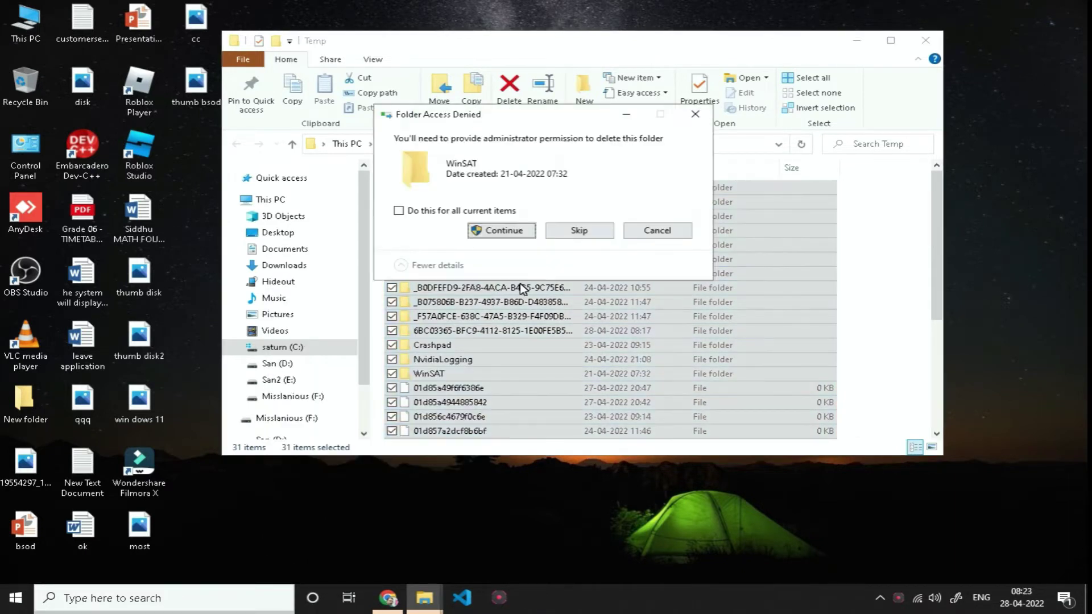
click(427, 211)
click(486, 232)
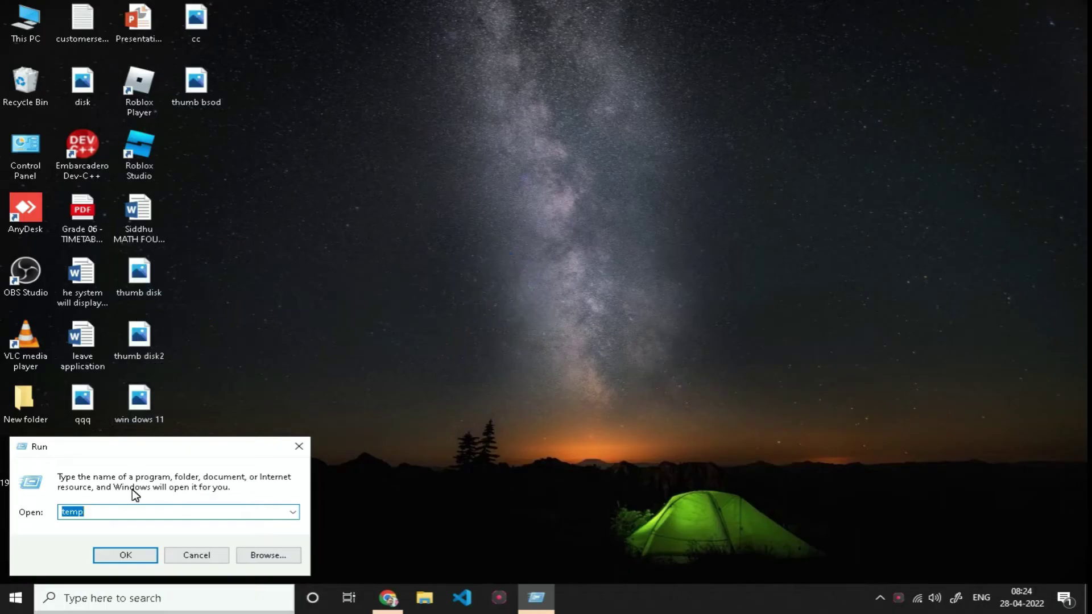
Open the user profile's Temp folder with the Run command "%temp%" and delete everything in it
text(%%)
key(Return)
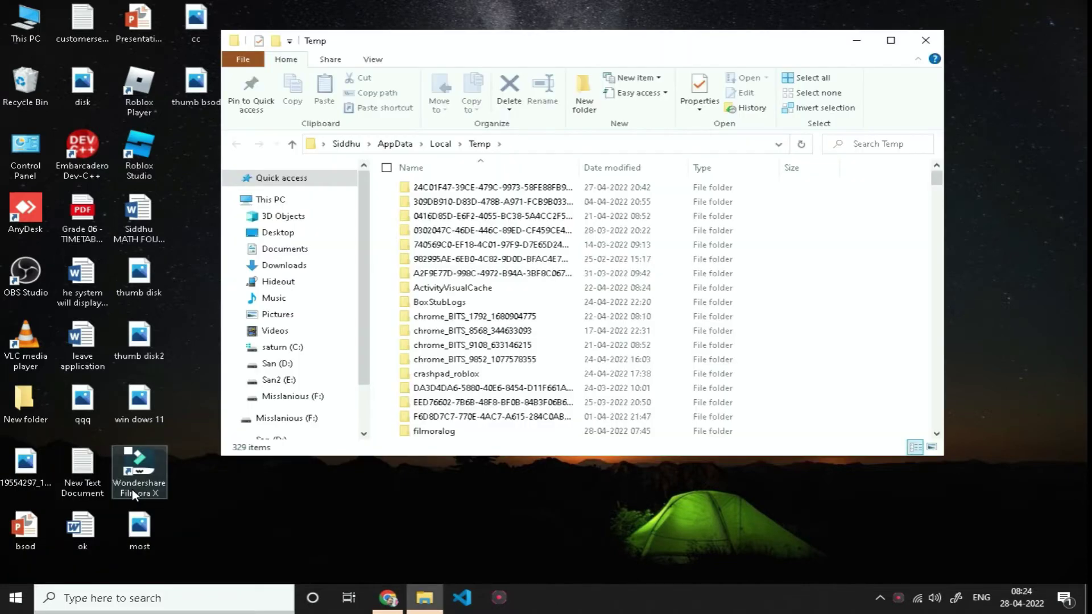
key(ctrl+a)
right_click(484, 345)
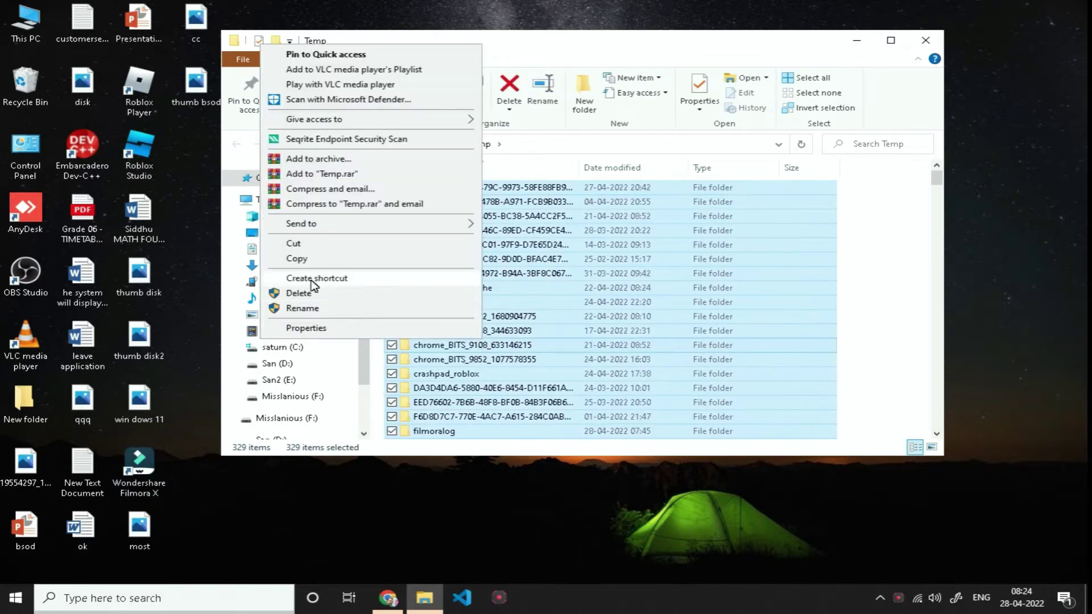
click(299, 293)
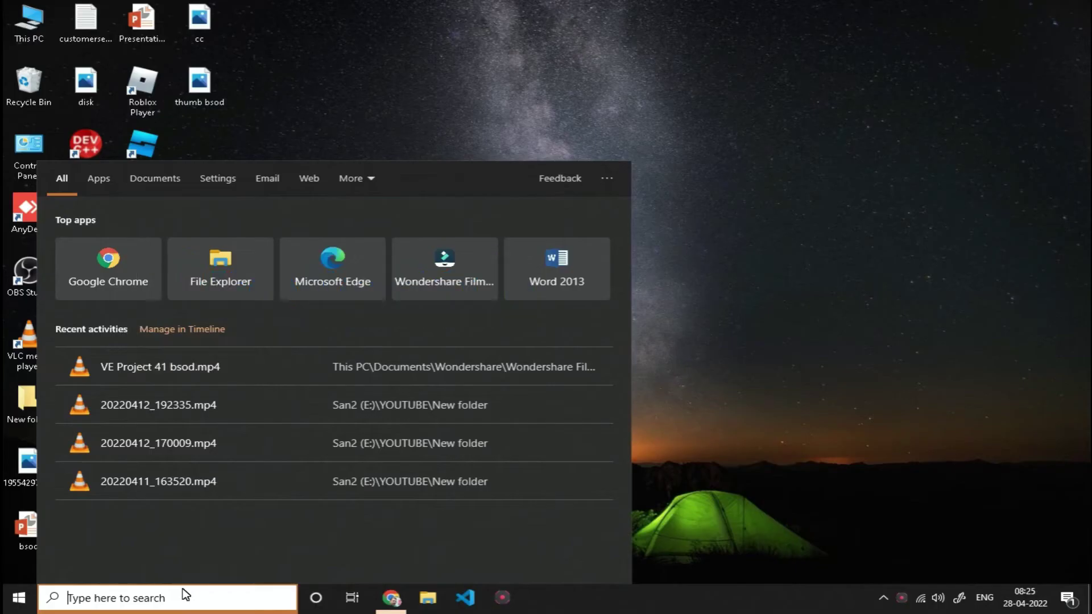
Launch Run from the Windows search and open the Prefetch folder with the command "prefetch"
text(run)
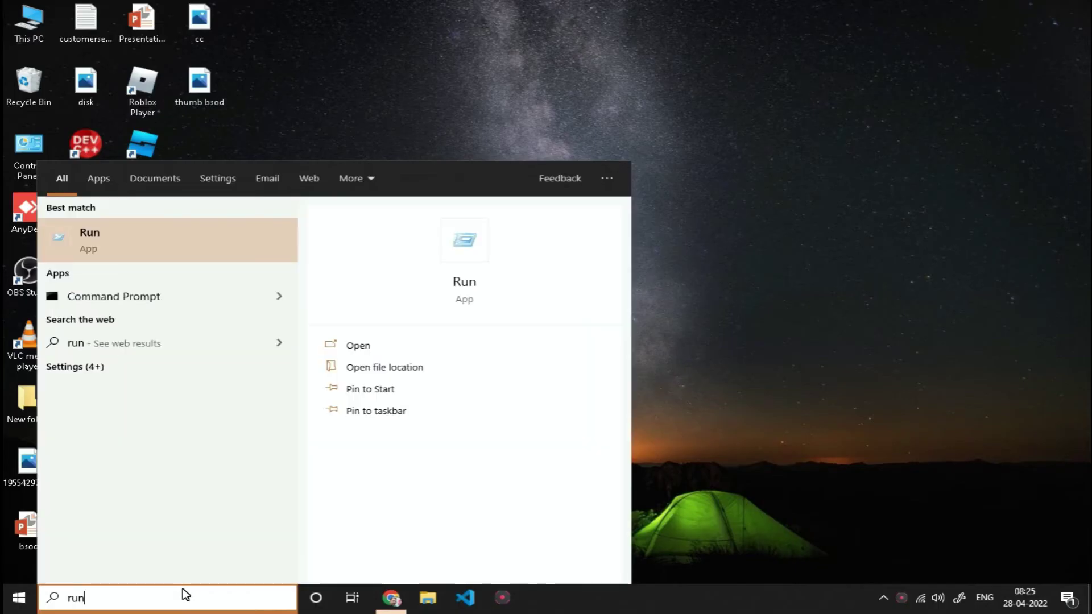
key(Return)
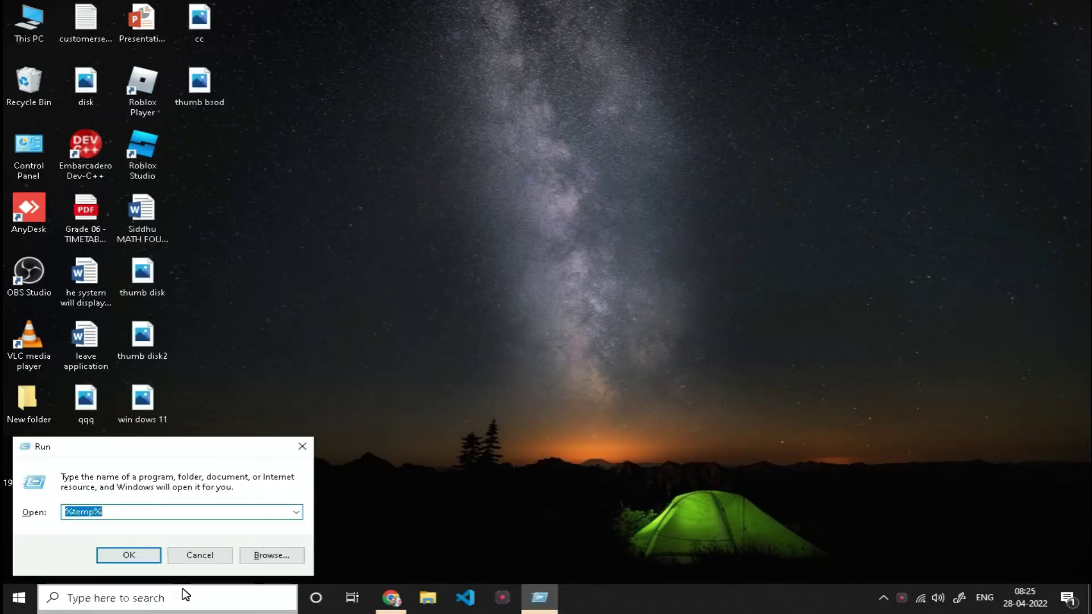
text(prefet)
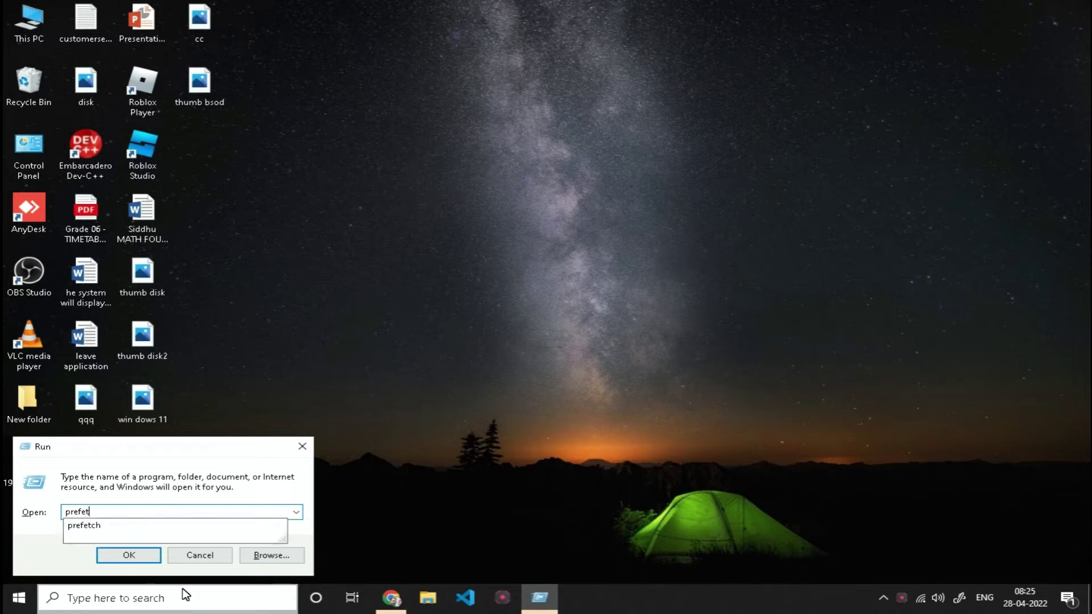
text(ch)
key(Return)
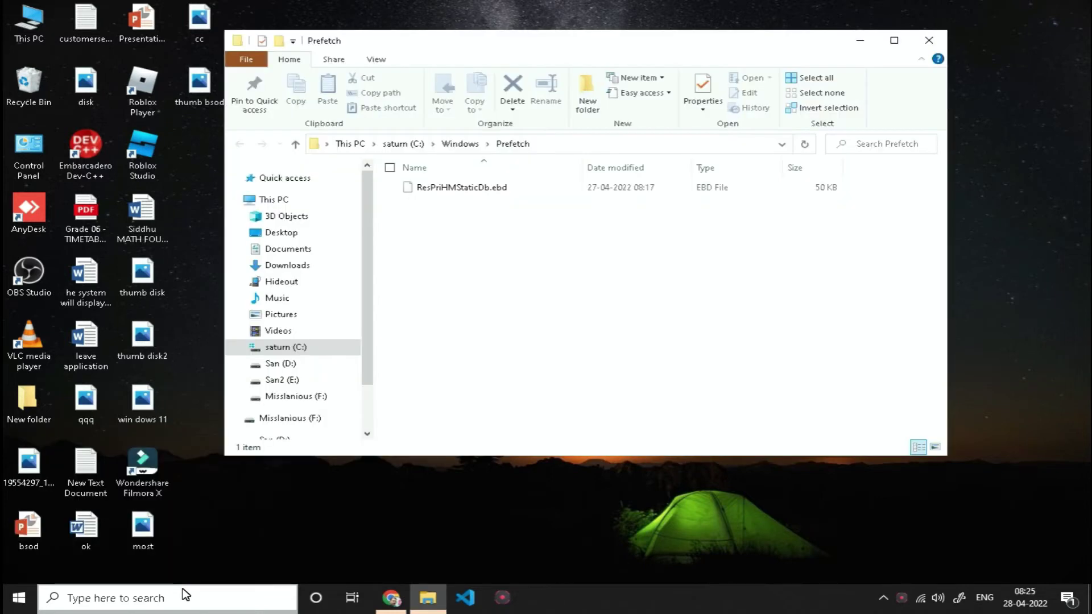
Permanently delete everything in the Prefetch folder and confirm the deletion
key(ctrl+a)
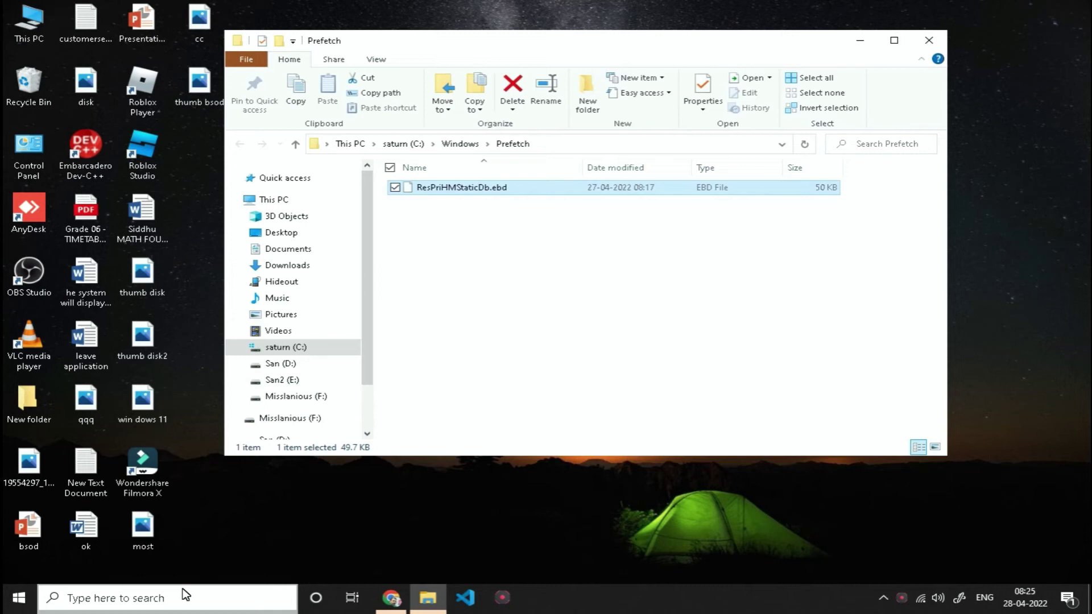
key(shift+Delete)
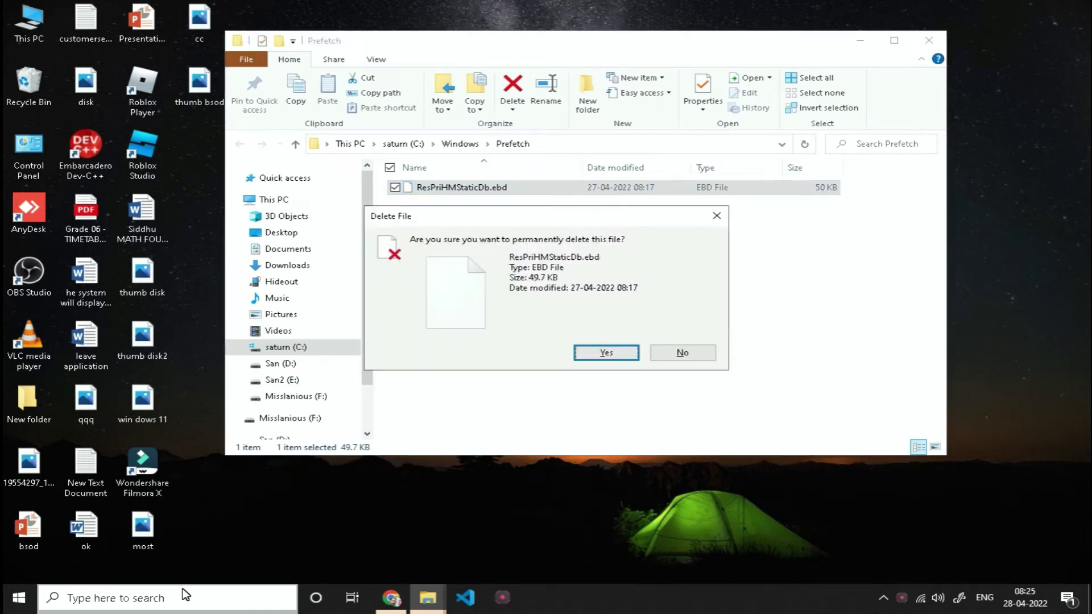
click(606, 353)
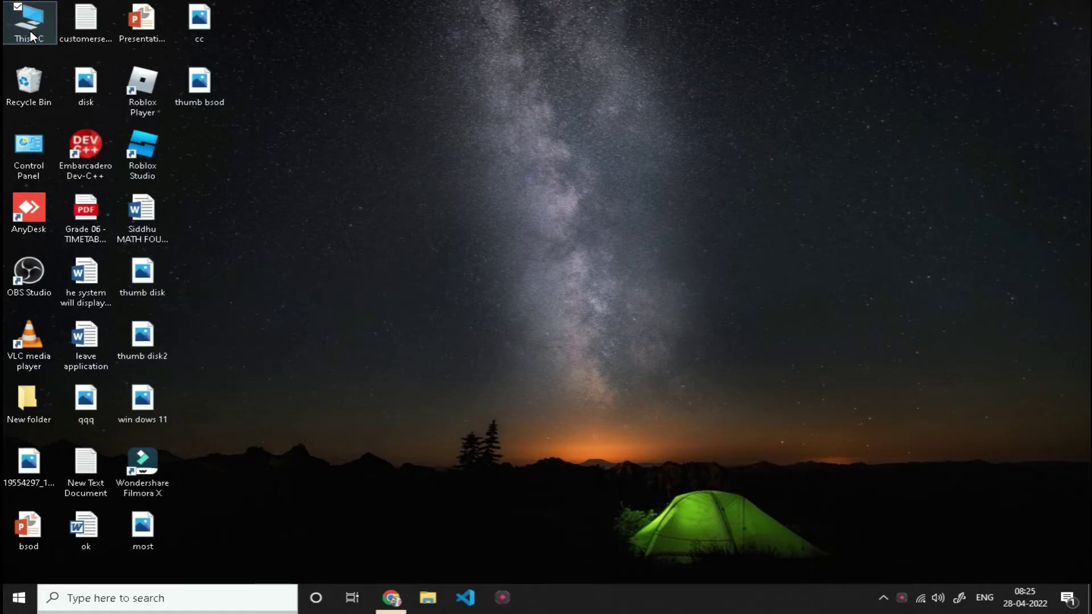
Open Quick access from This PC and remove all the recent files from it
double_click(30, 31)
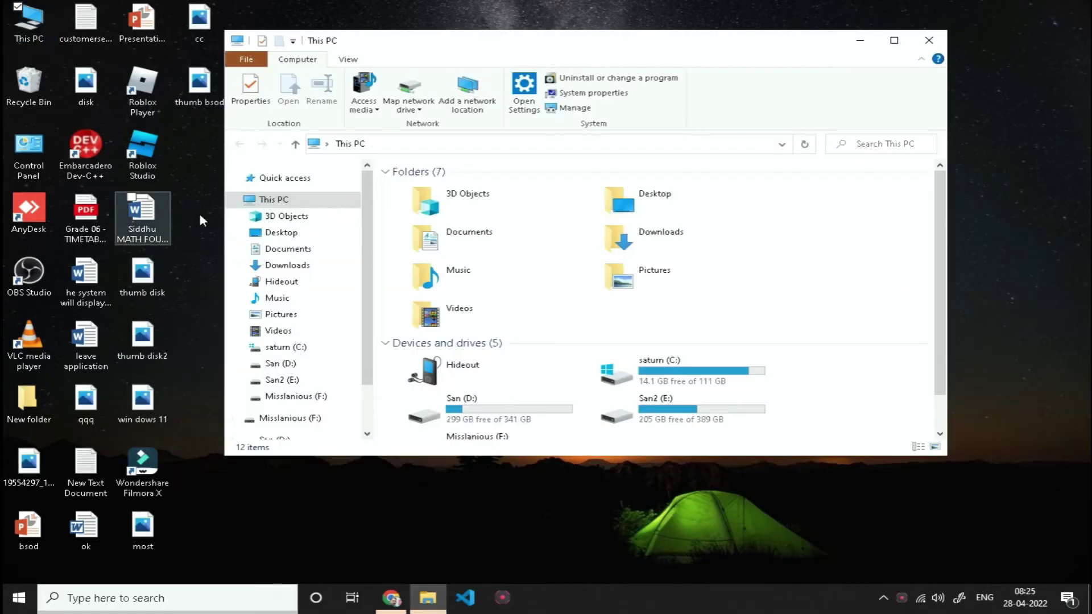
click(284, 178)
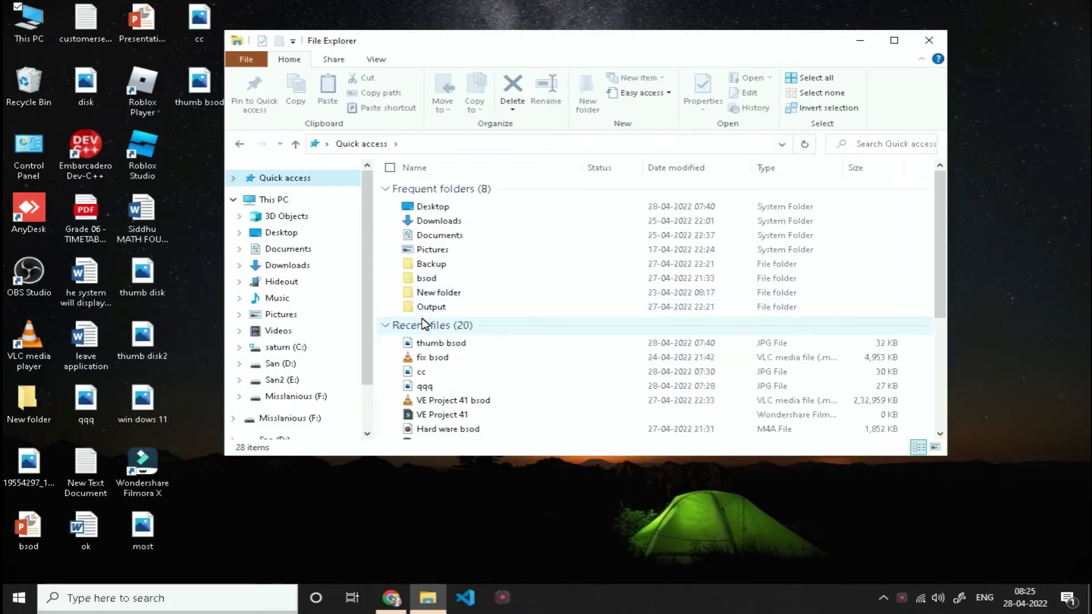
click(421, 325)
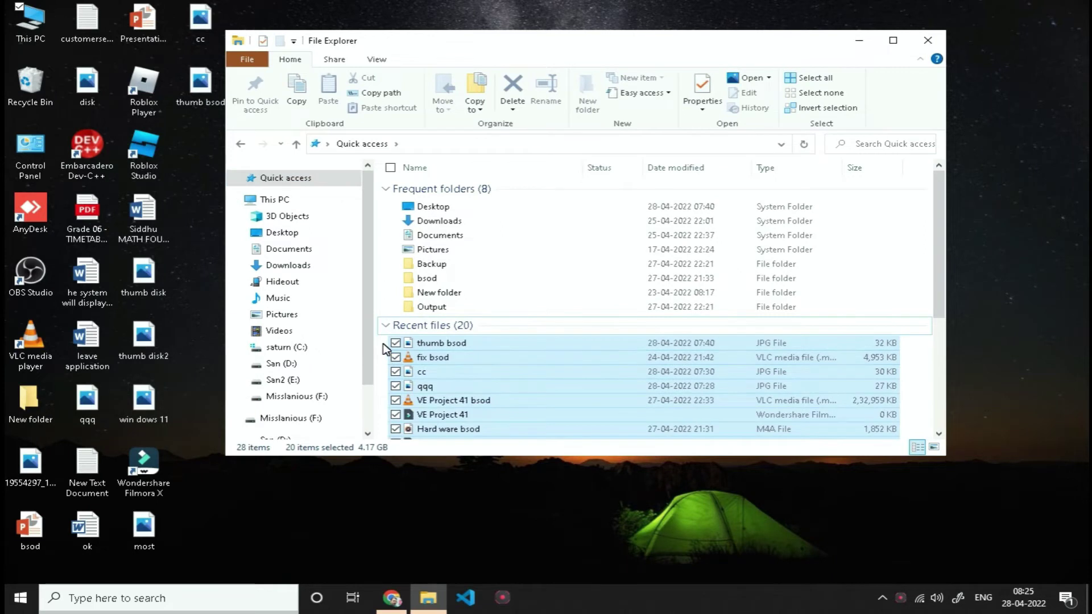
drag(384, 343, 729, 565)
right_click(564, 355)
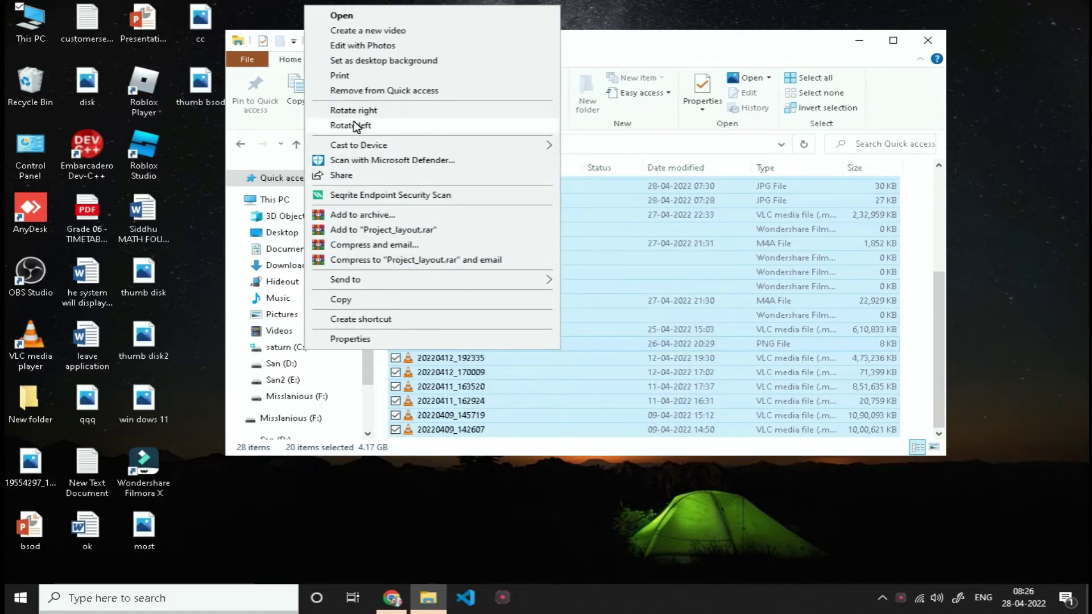
click(358, 92)
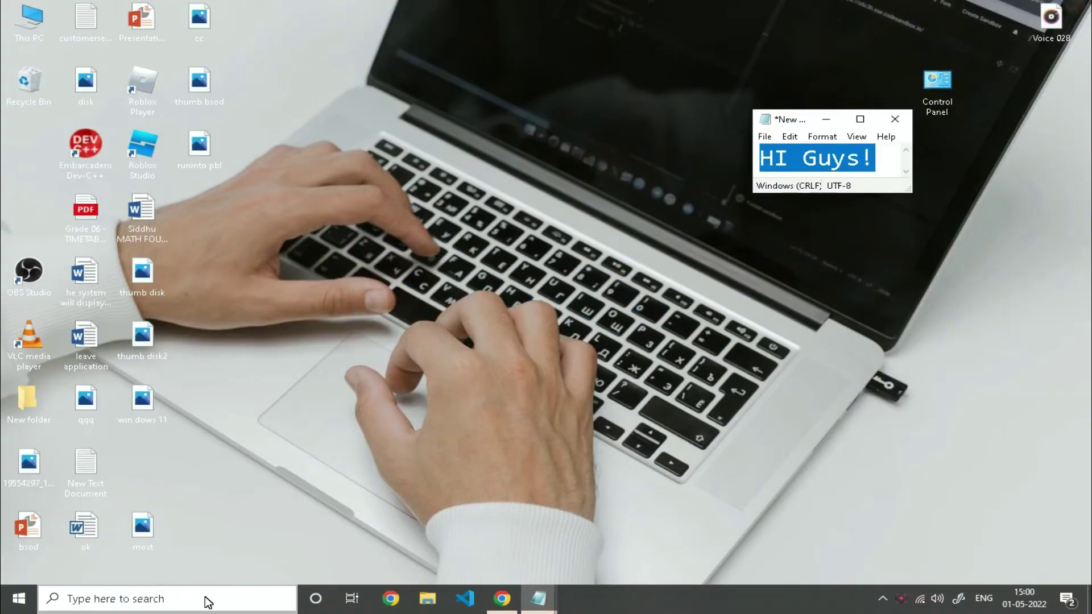
Launch Run from the Windows search and open the Services console with the command "services.msc"
click(205, 599)
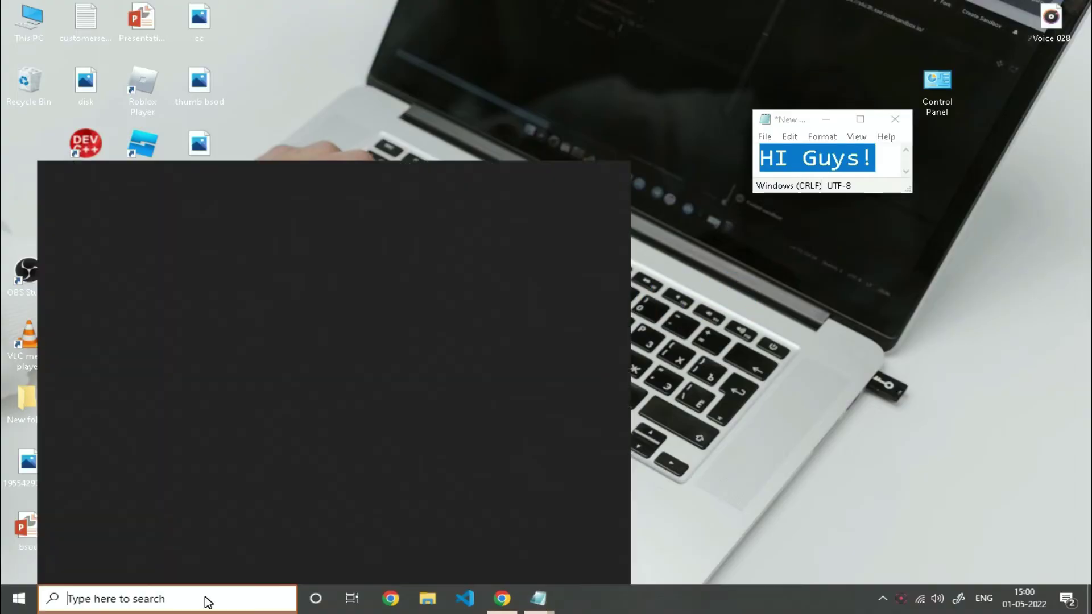
text(run)
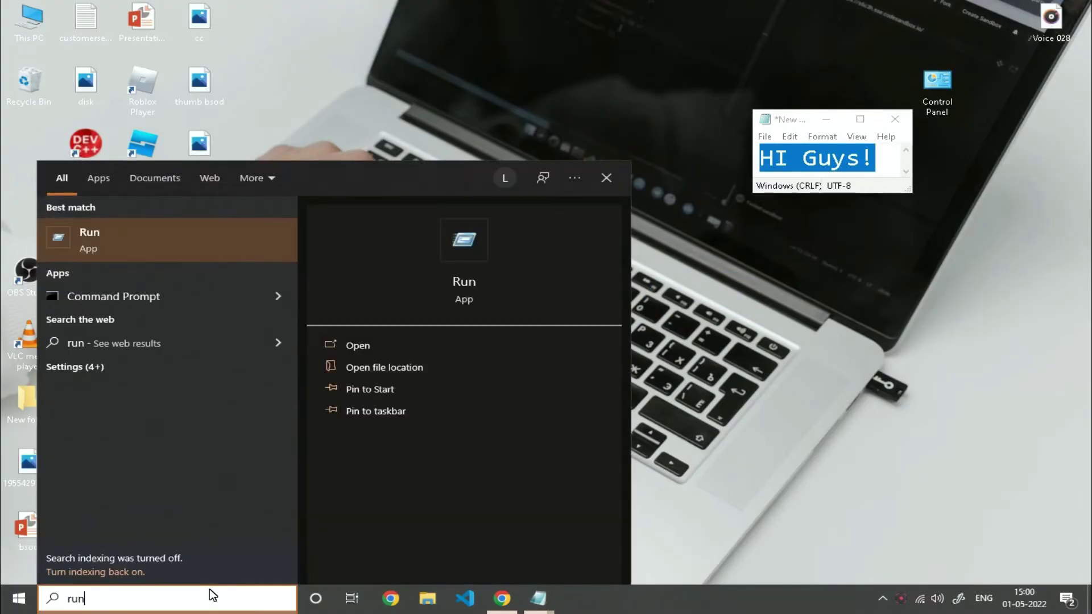
key(Return)
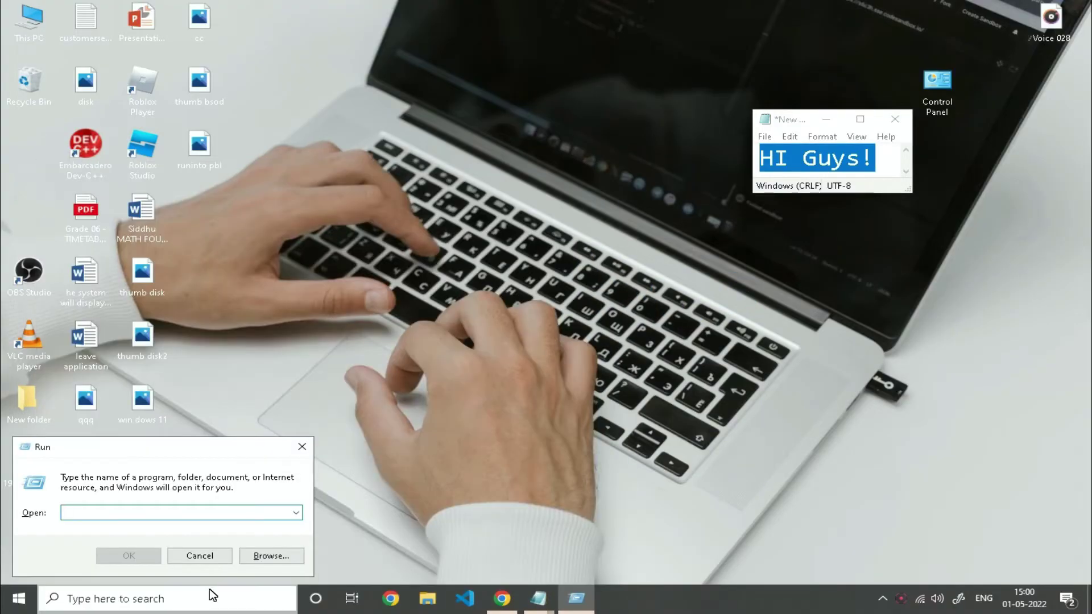
text(services.msc)
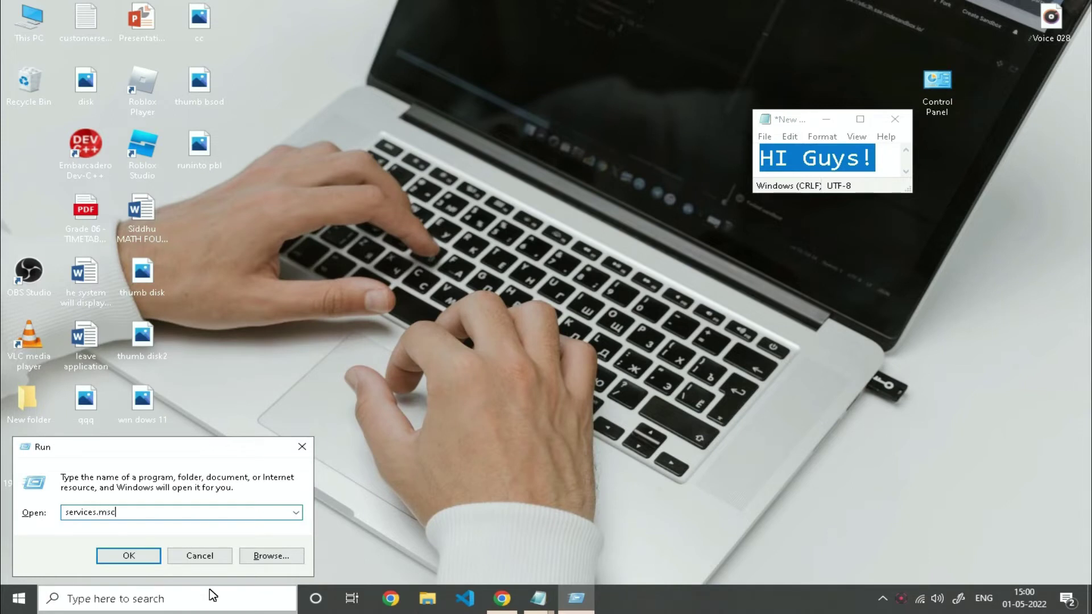
key(Return)
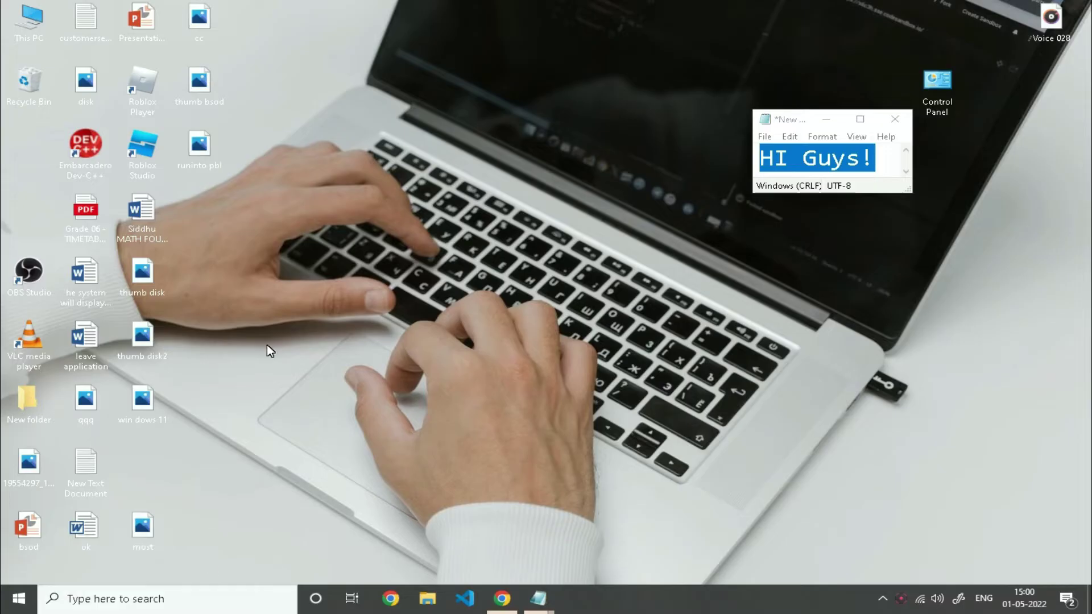
Set the Connected User Experiences and Telemetry service's startup type to Disabled, stop the service and apply the change
key(c)
key(c)
key(c)
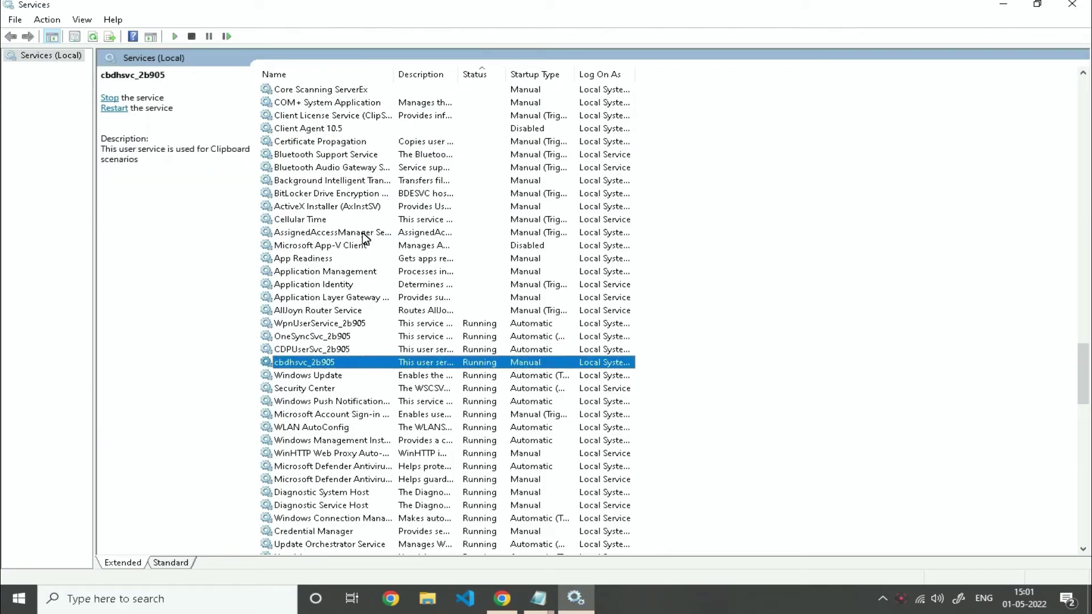
key(c)
key(c)
key(c)
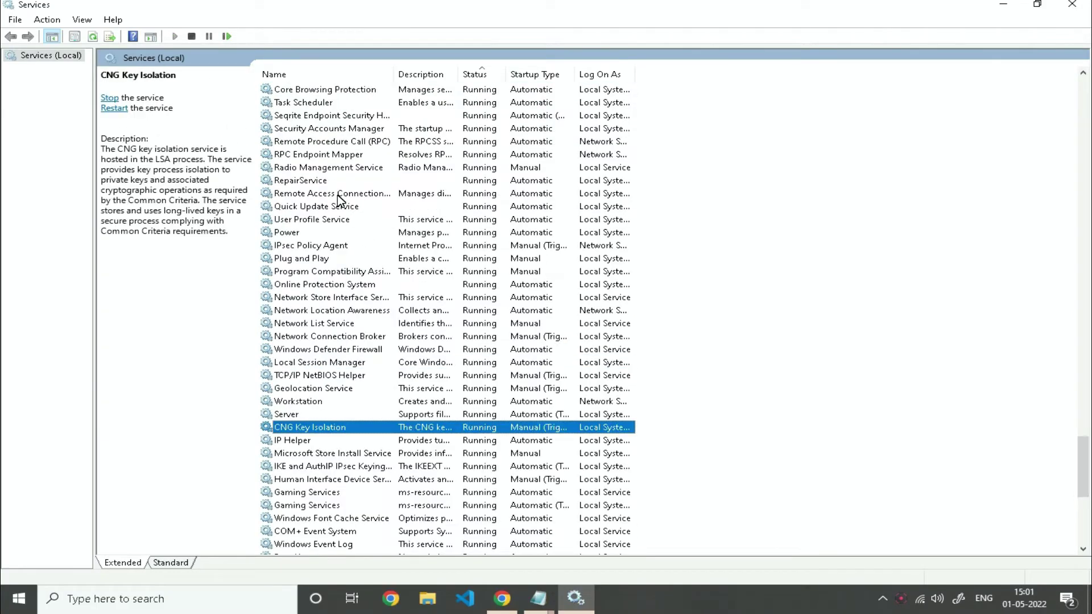
key(c)
key(c)
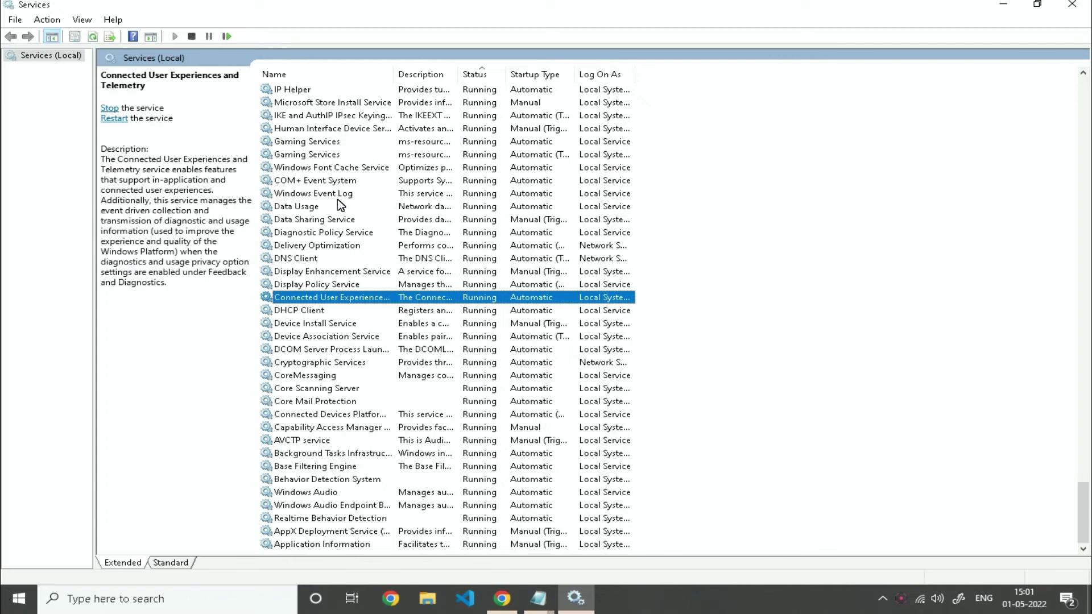
double_click(301, 297)
click(512, 281)
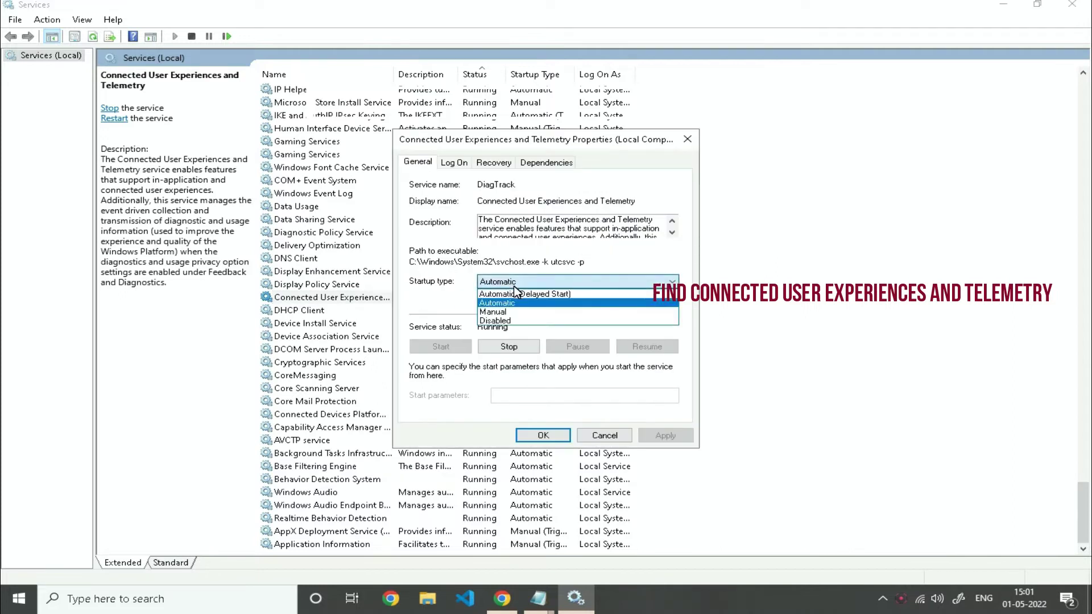
click(508, 321)
click(512, 348)
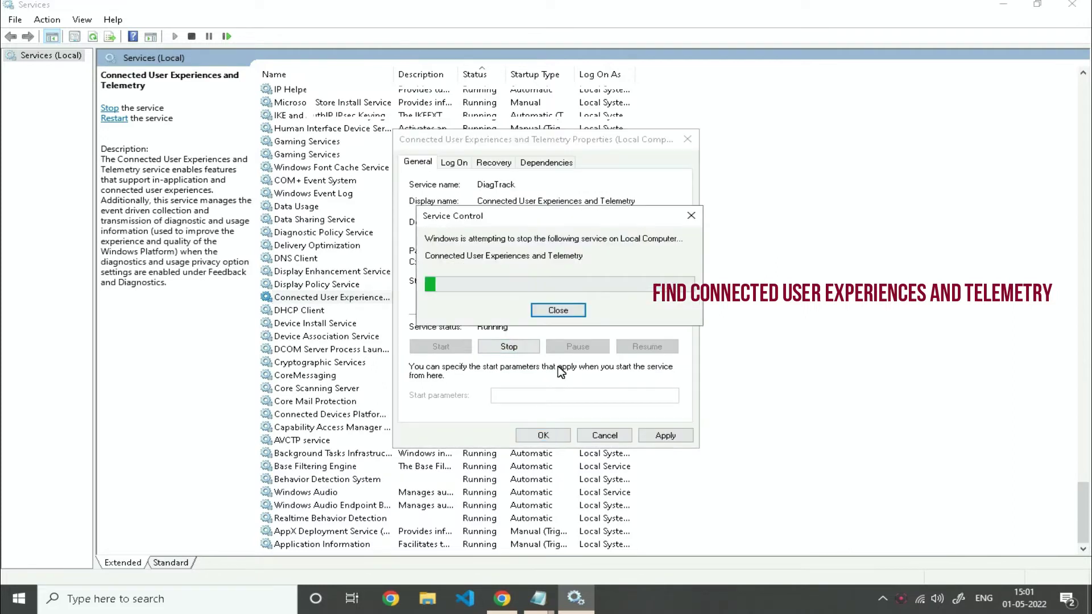
click(665, 435)
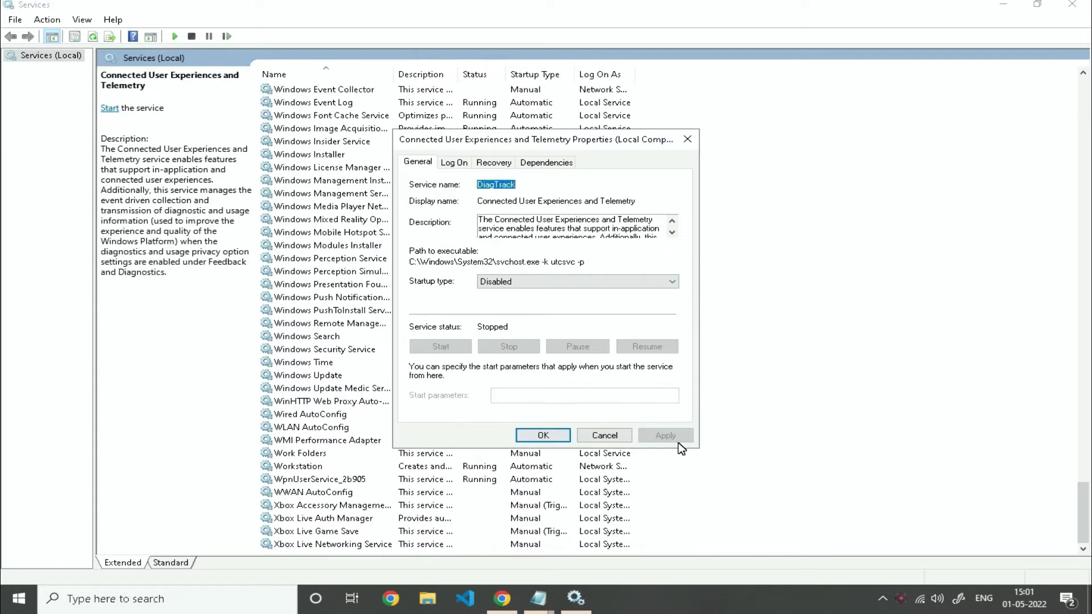
click(543, 435)
Set the Distributed Link Tracking Client service's startup type to Disabled, stop the service and apply the change
click(323, 259)
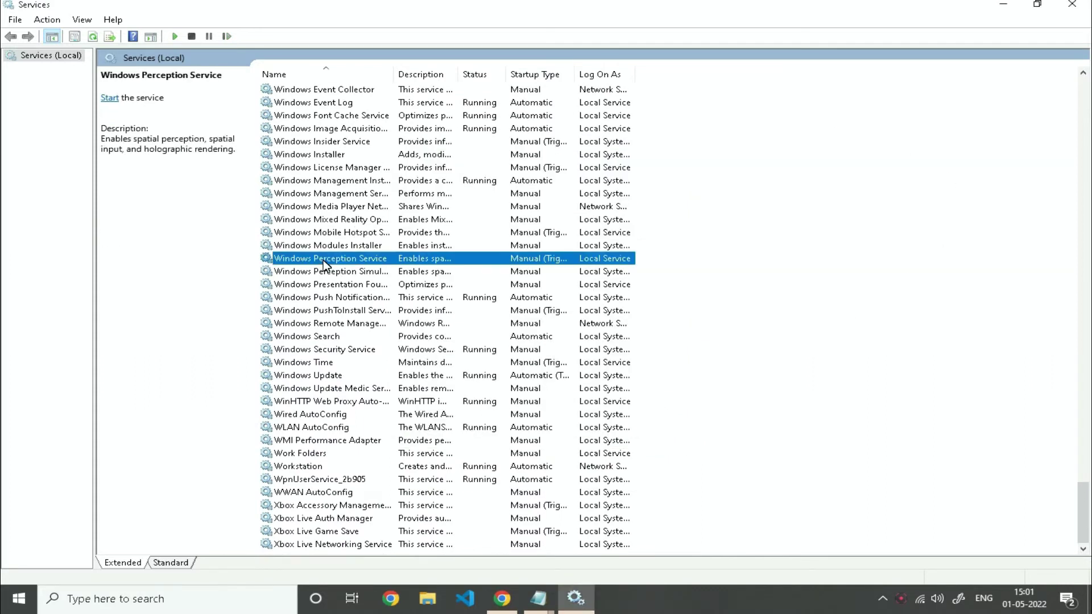
key(d)
key(d)
key(d)
key(d)
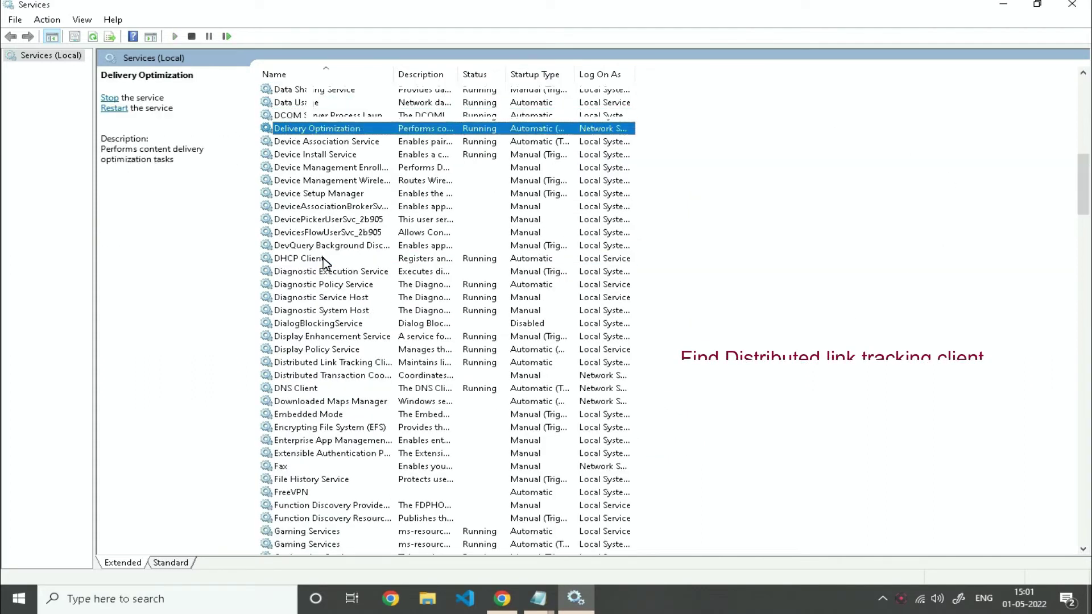
key(d)
key(d)
key(d)
key(d)
key(d)
key(d)
key(d)
key(d)
key(d)
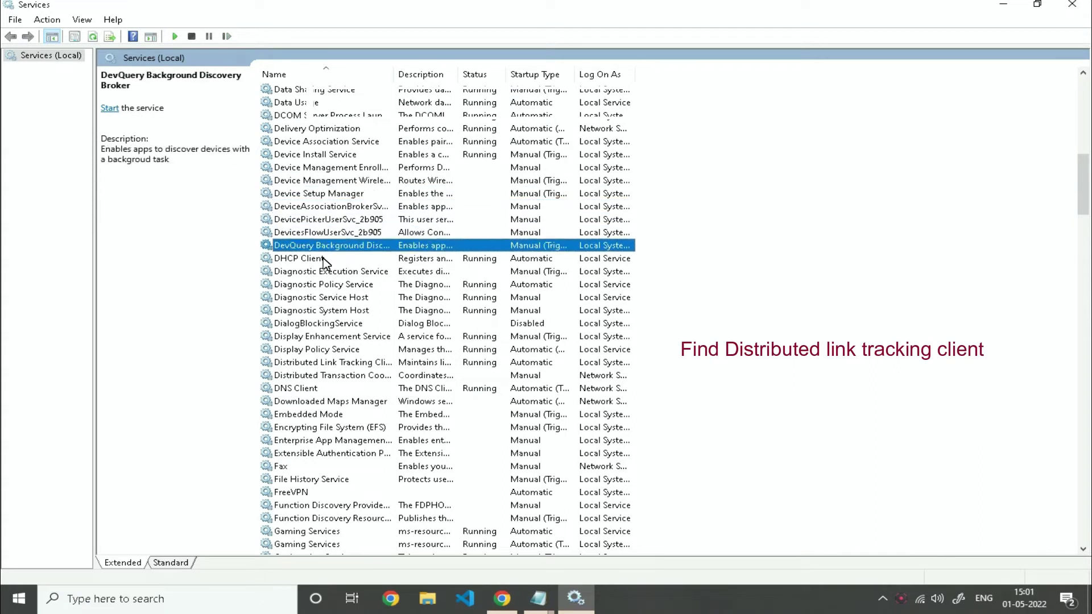
key(d)
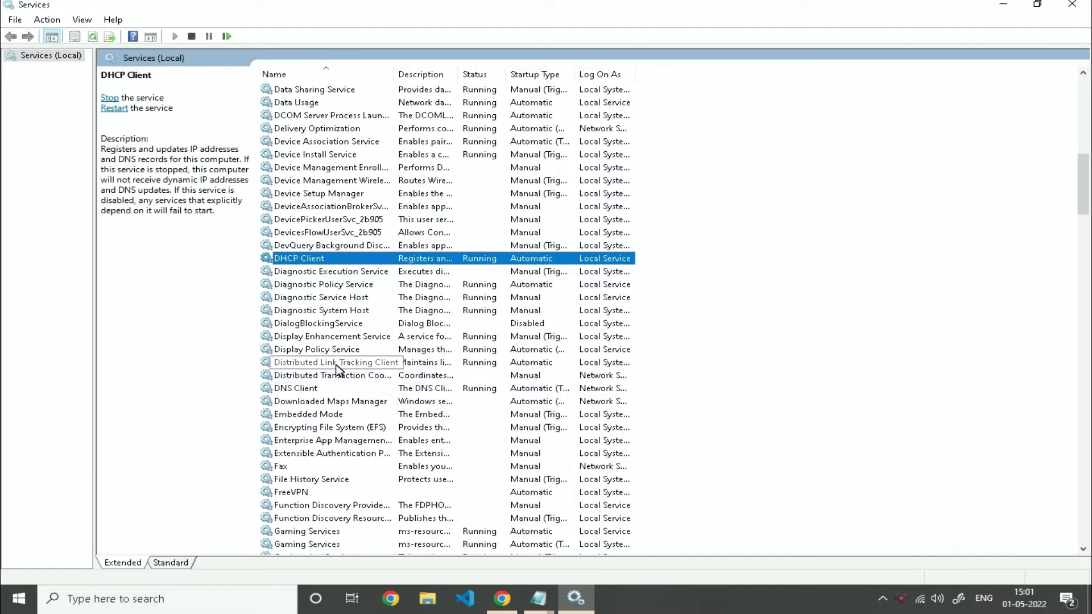
double_click(336, 364)
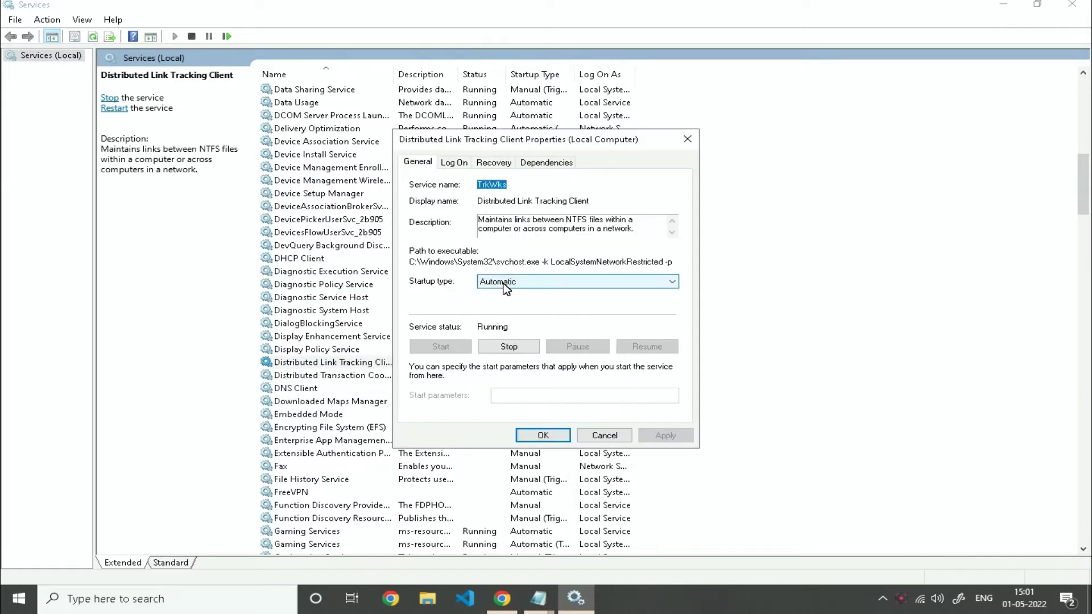
click(510, 284)
click(512, 322)
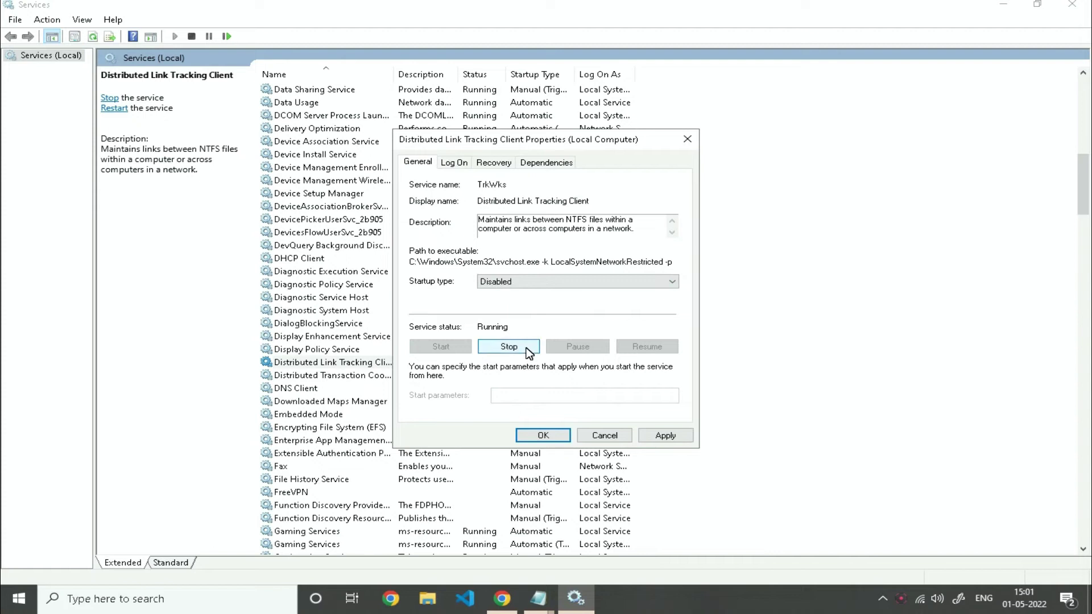
click(509, 346)
click(663, 435)
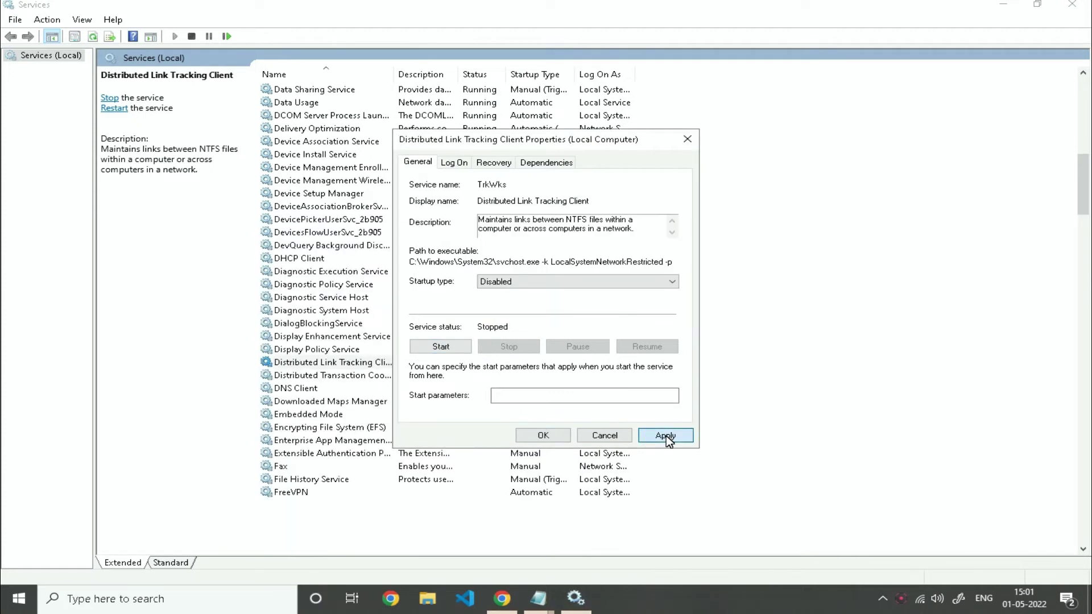
click(543, 436)
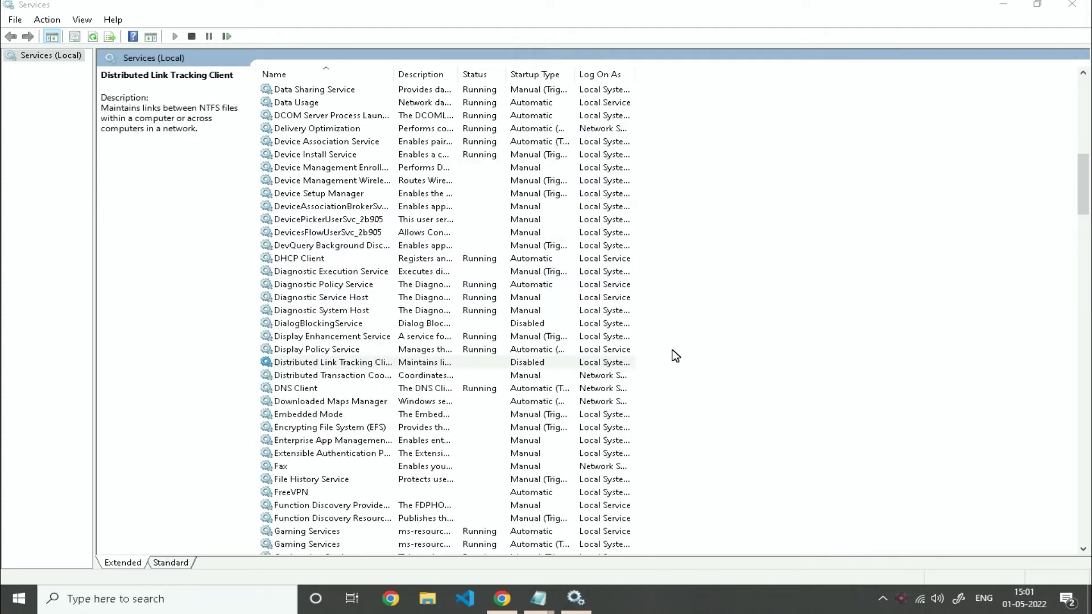
Find the SysMain service, set its startup type to Disabled and apply the change
click(302, 379)
key(s)
key(s)
key(s)
key(s)
key(s)
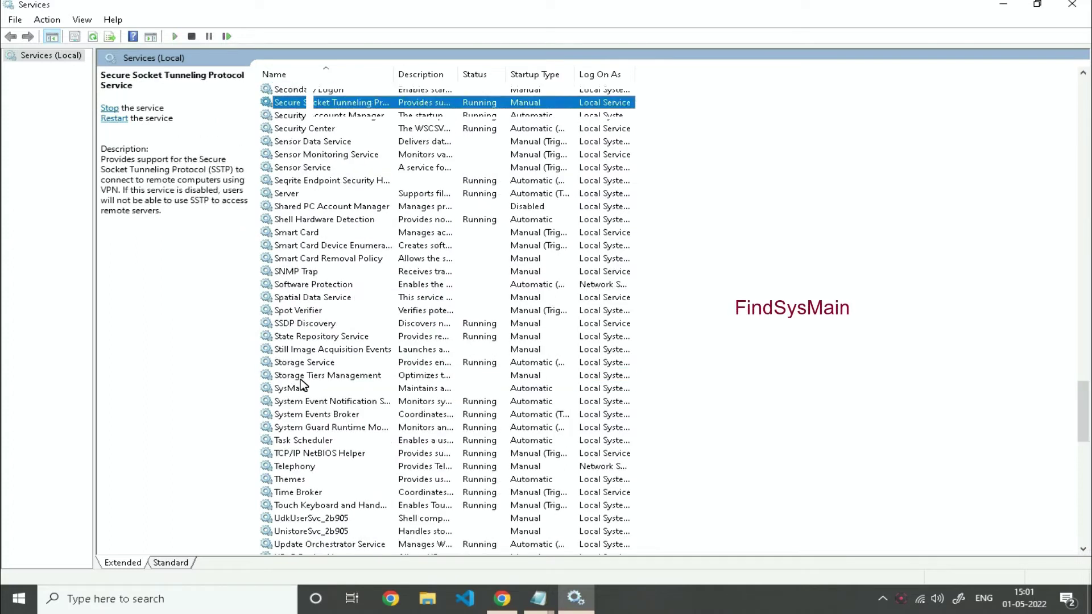
key(s)
key(s)
key(s)
key(s)
key(s)
key(s)
key(s)
key(s)
key(s)
key(s)
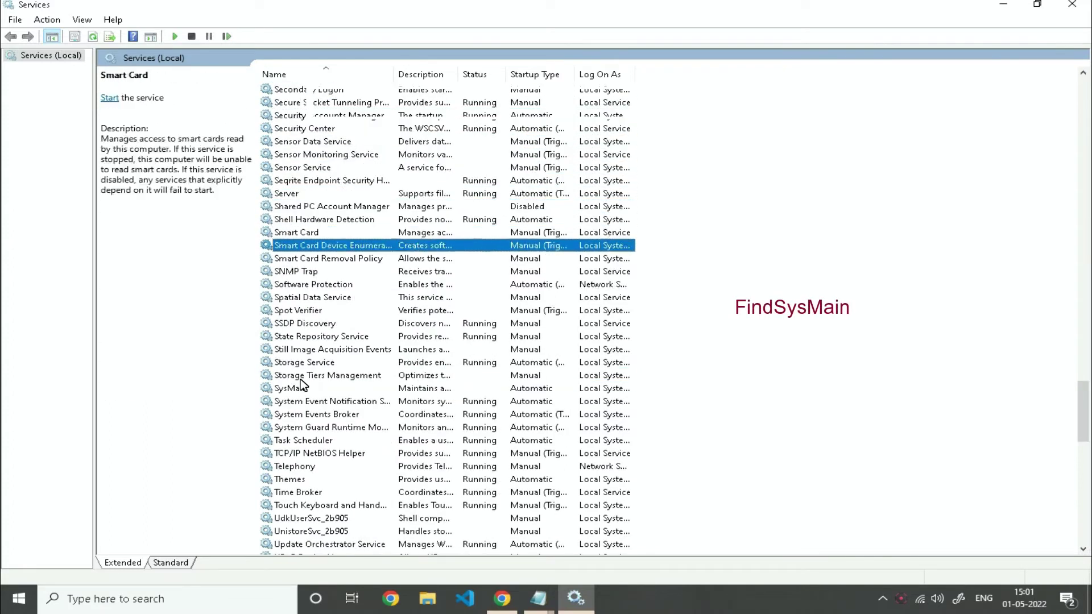
double_click(295, 388)
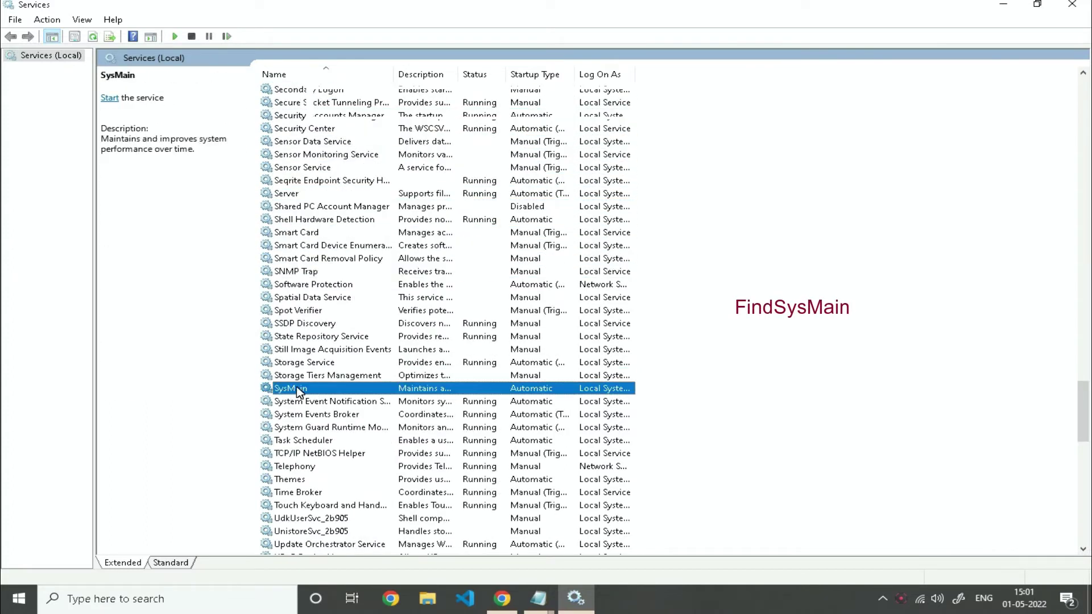
click(574, 281)
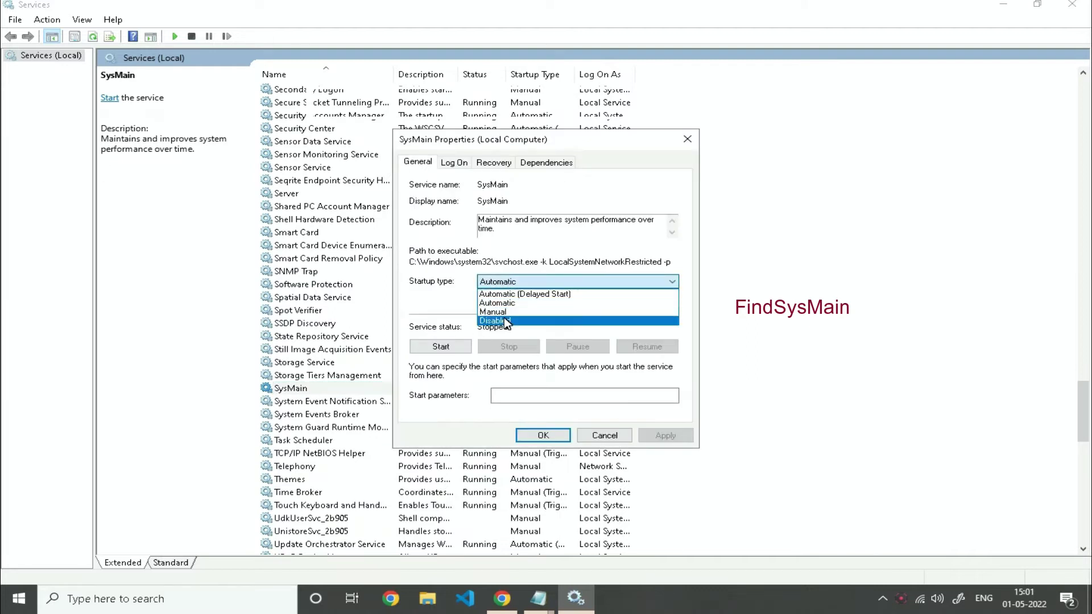
click(560, 323)
click(666, 435)
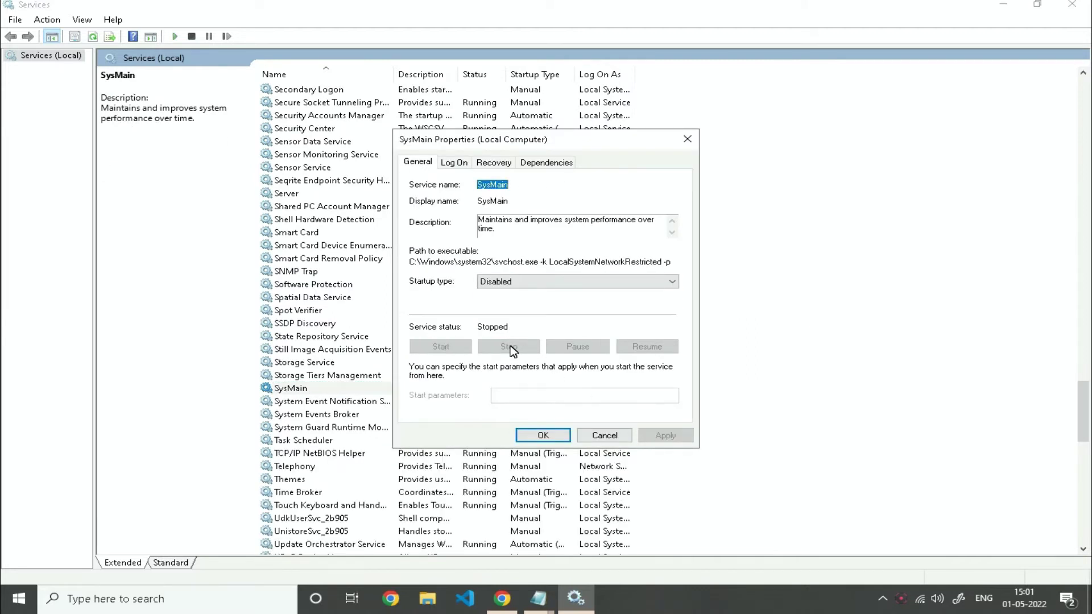
click(544, 436)
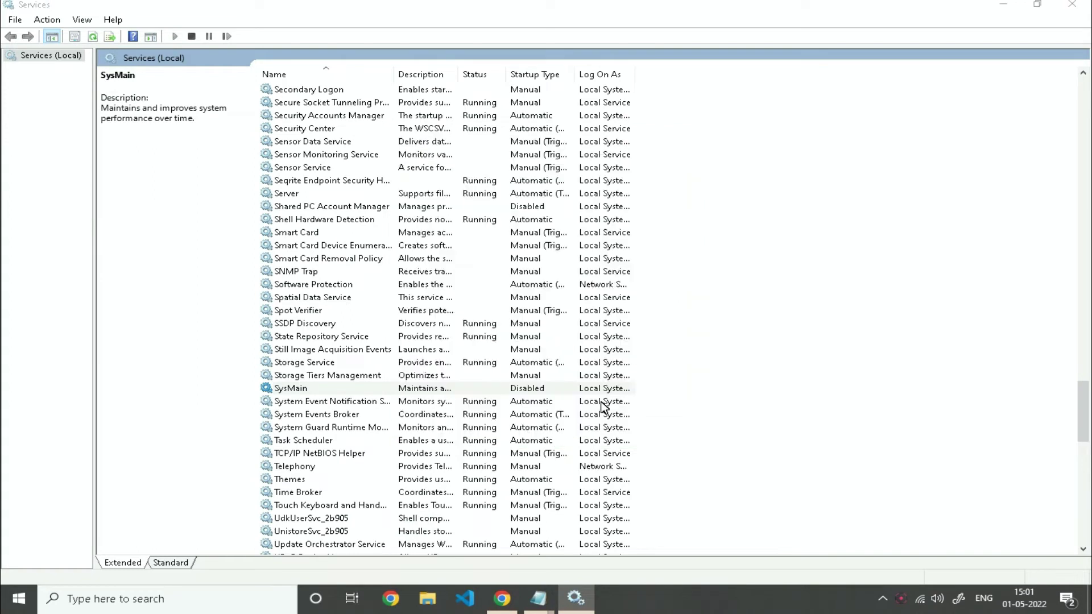
Find the Windows Search service, set its startup type to Disabled and apply the change
click(292, 427)
key(w)
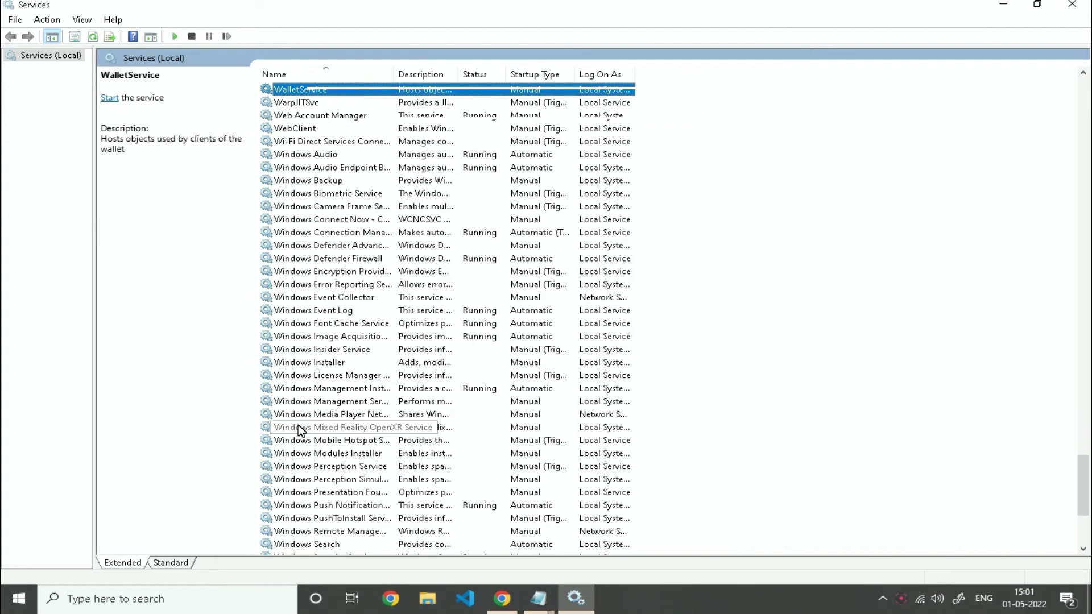
key(e)
key(w)
key(i)
click(341, 544)
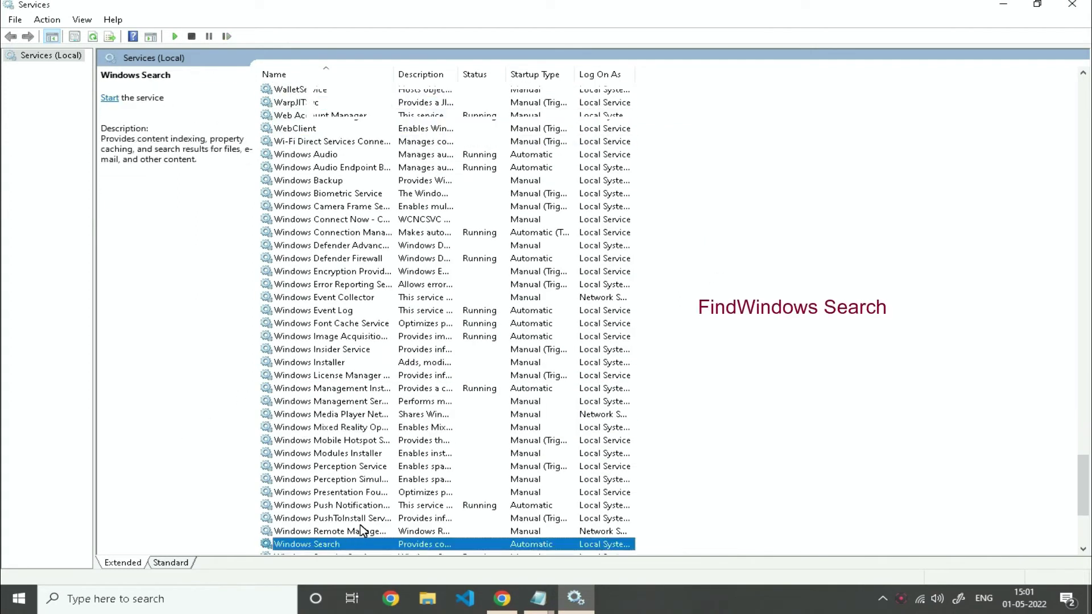
scroll(363, 531, down, 2)
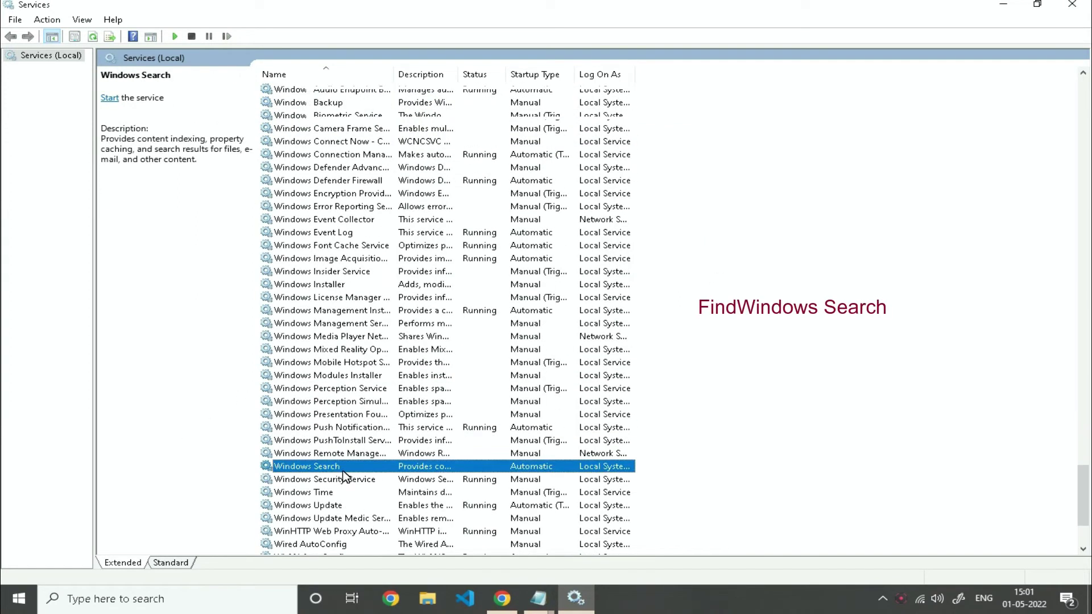
double_click(310, 467)
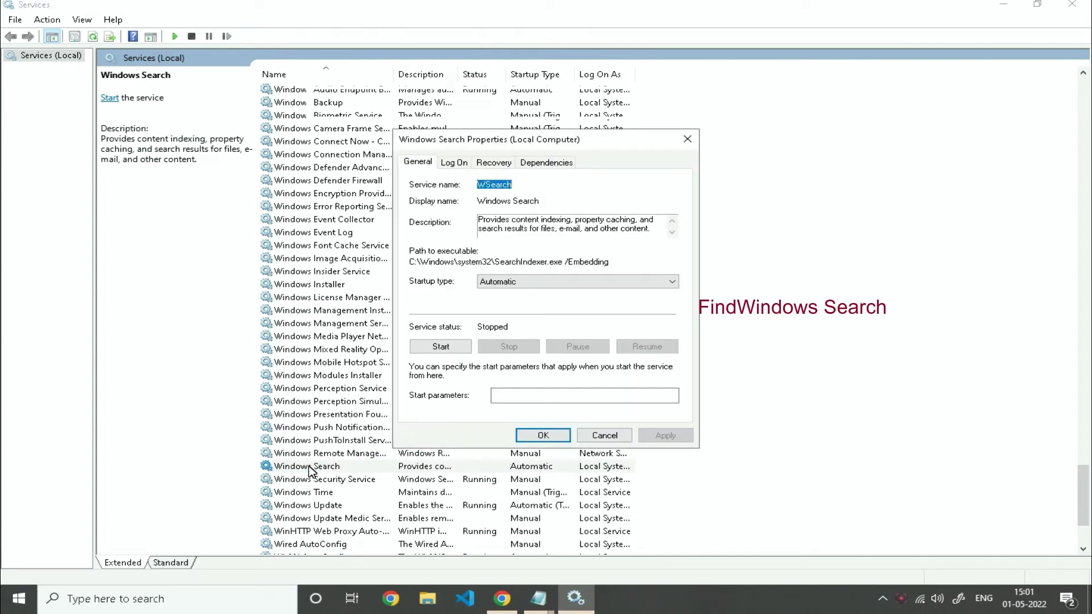
click(552, 282)
click(504, 320)
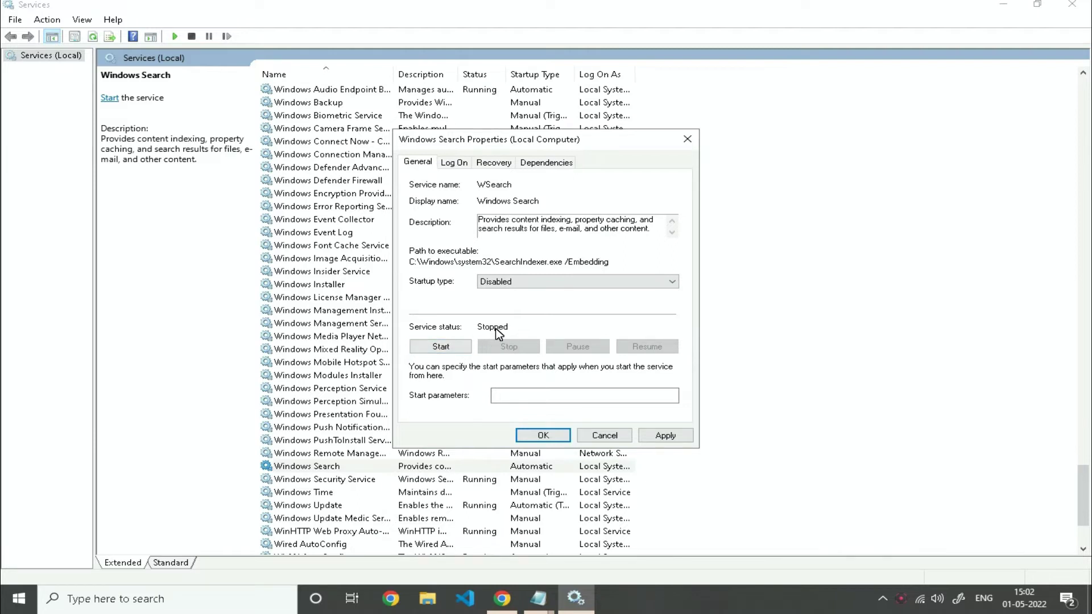
click(664, 435)
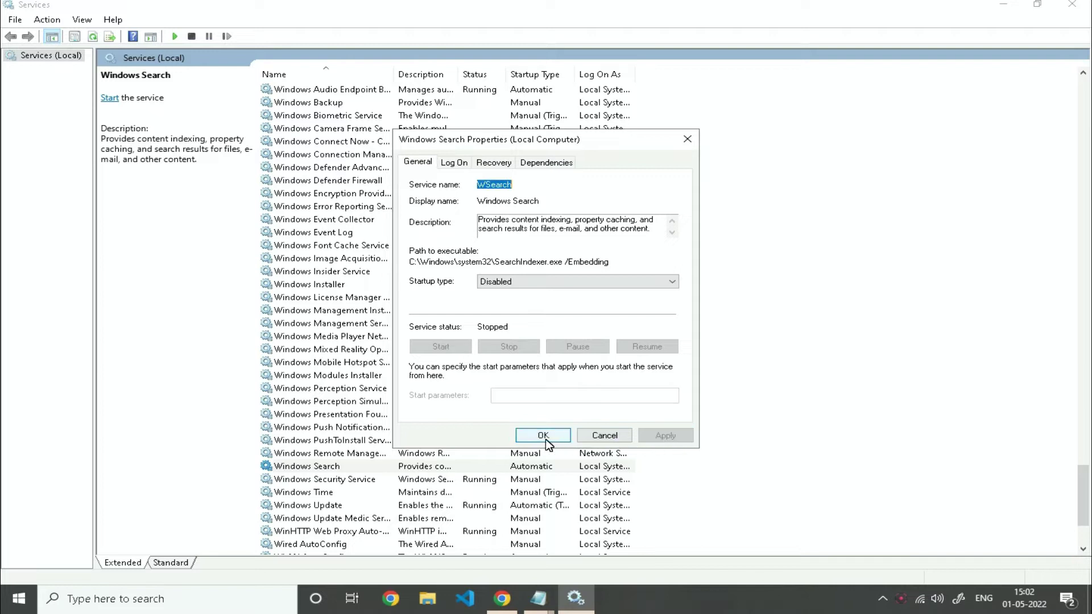
click(542, 436)
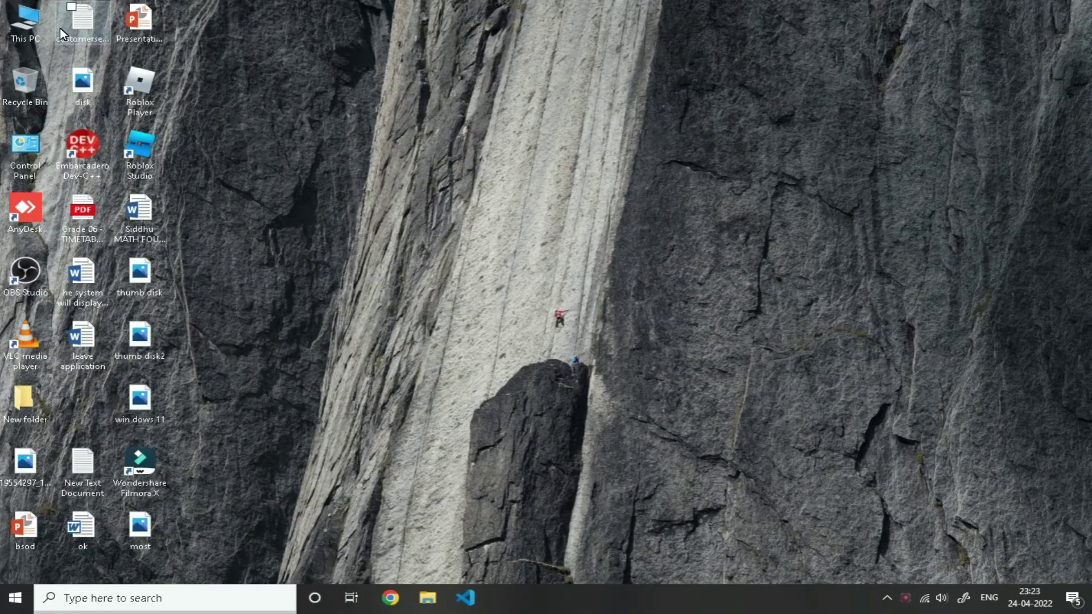
Open the properties of the saturn (C:) drive from This PC and start Disk Cleanup for it
click(26, 23)
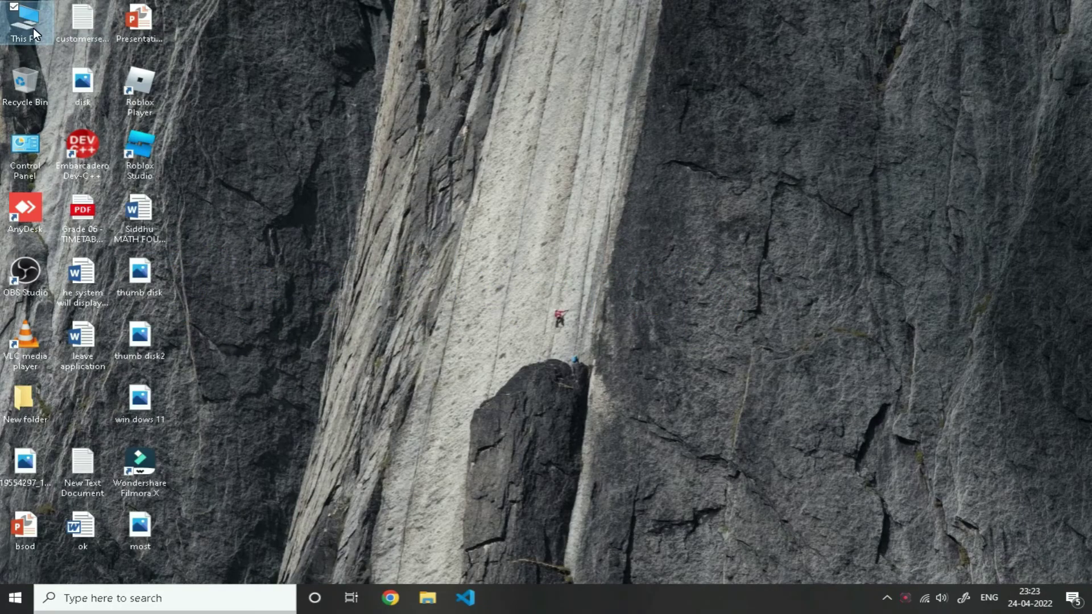
double_click(32, 31)
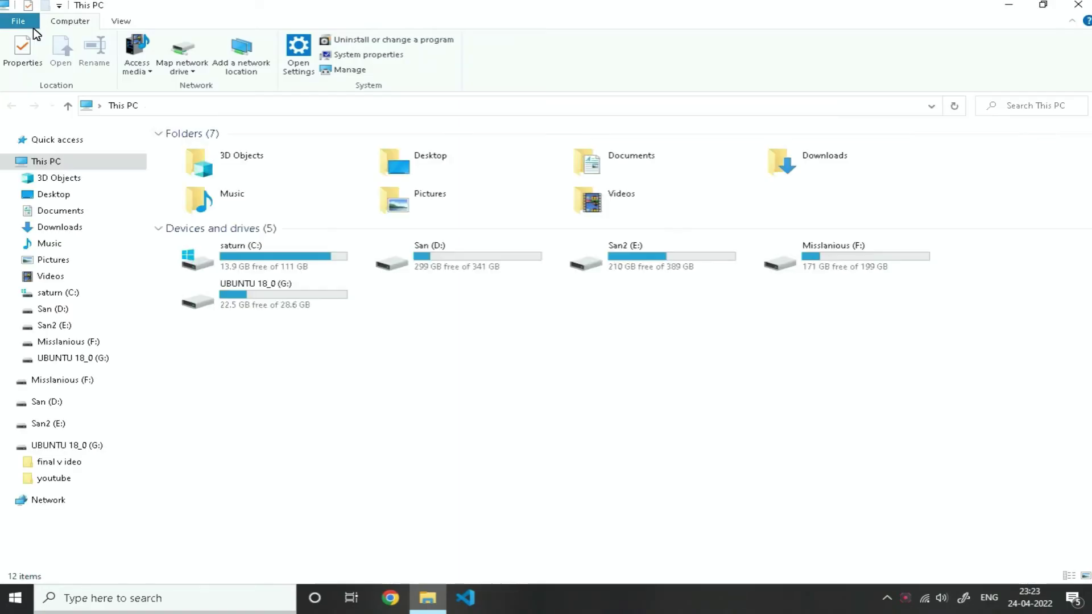
click(278, 255)
right_click(278, 255)
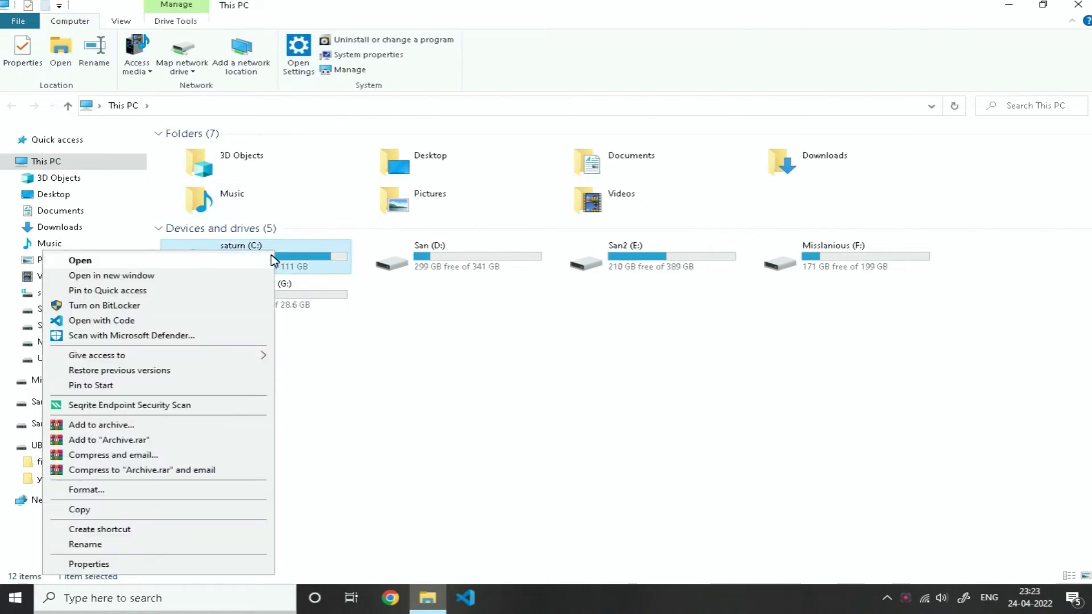
click(122, 564)
drag(393, 247, 602, 113)
click(718, 334)
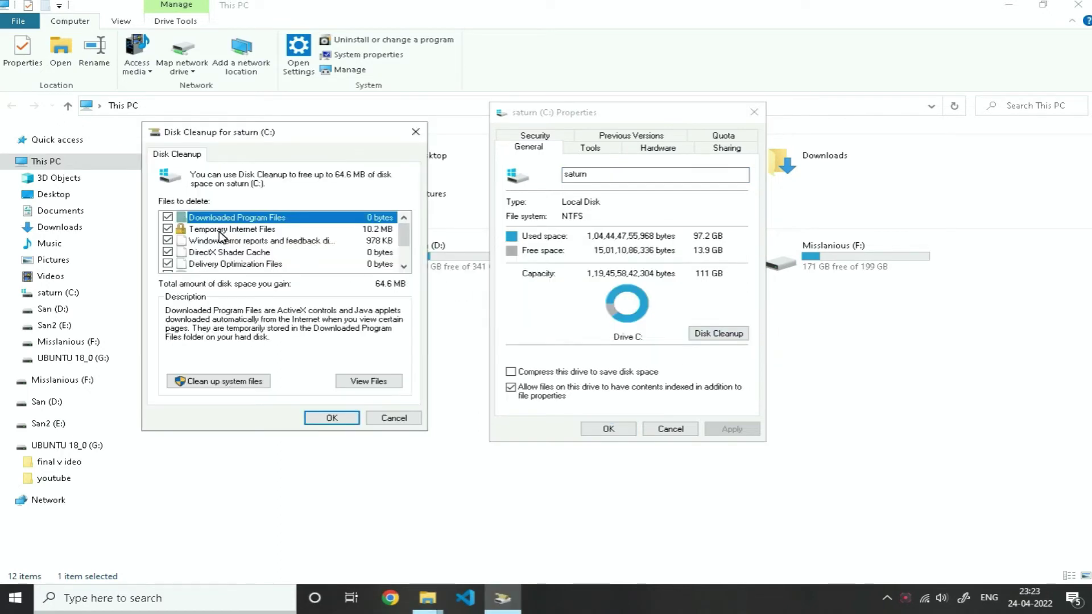
Include system files in the cleanup of drive C:, keep Recycle Bin and Temporary files selected, and confirm the deletion
click(239, 382)
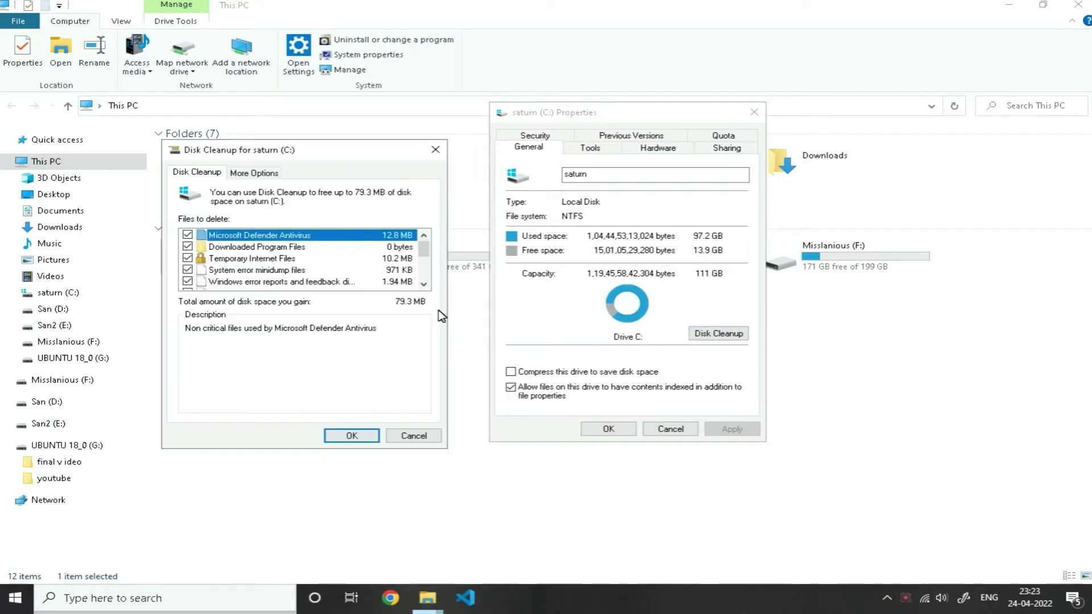
scroll(225, 259, down, 3)
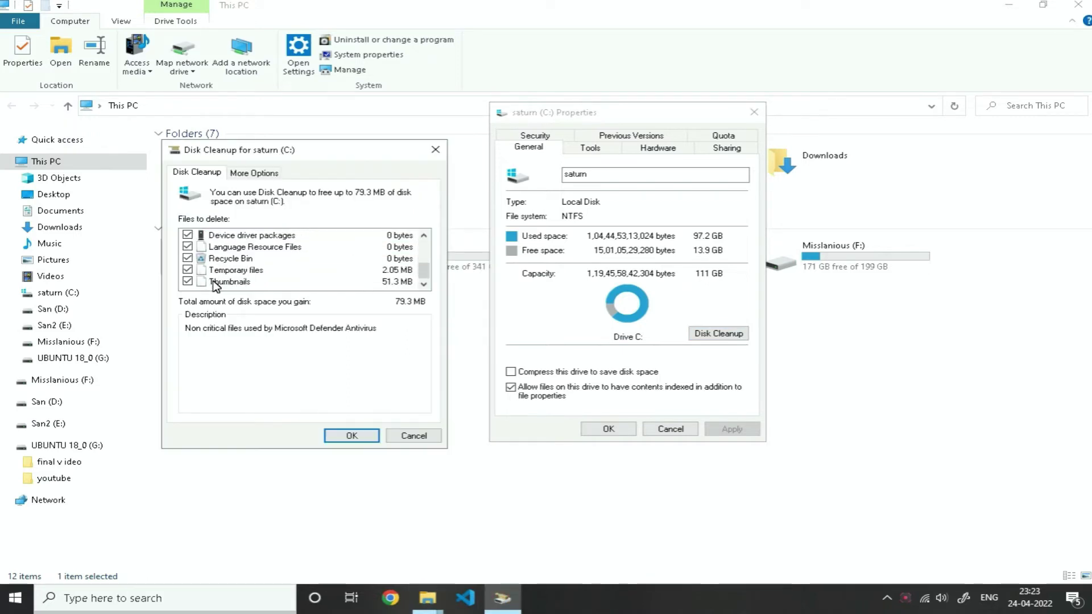
click(187, 270)
click(187, 259)
click(187, 270)
click(187, 258)
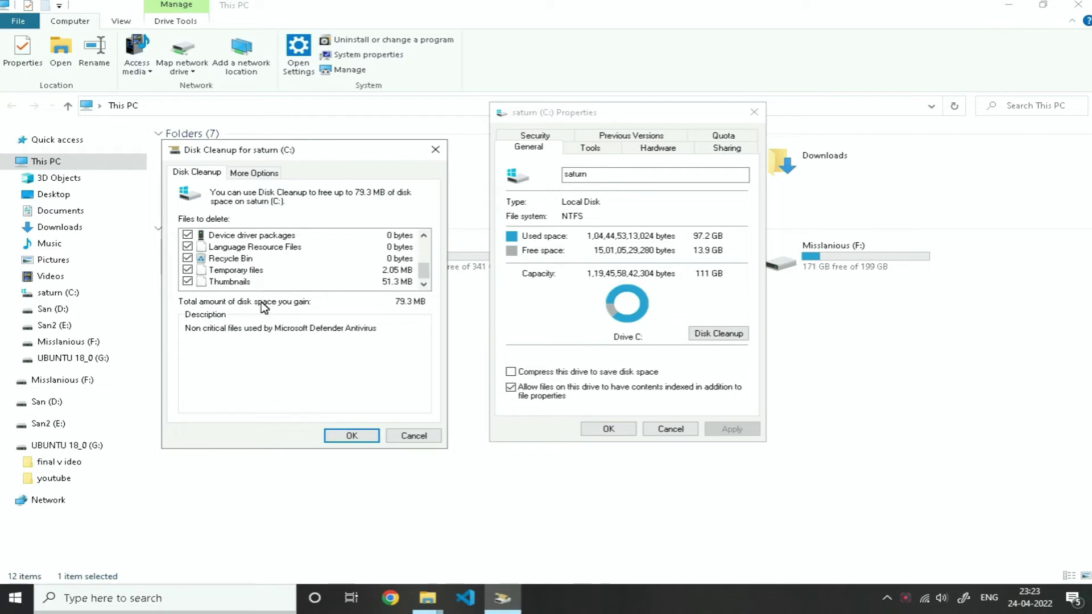
click(343, 439)
click(569, 304)
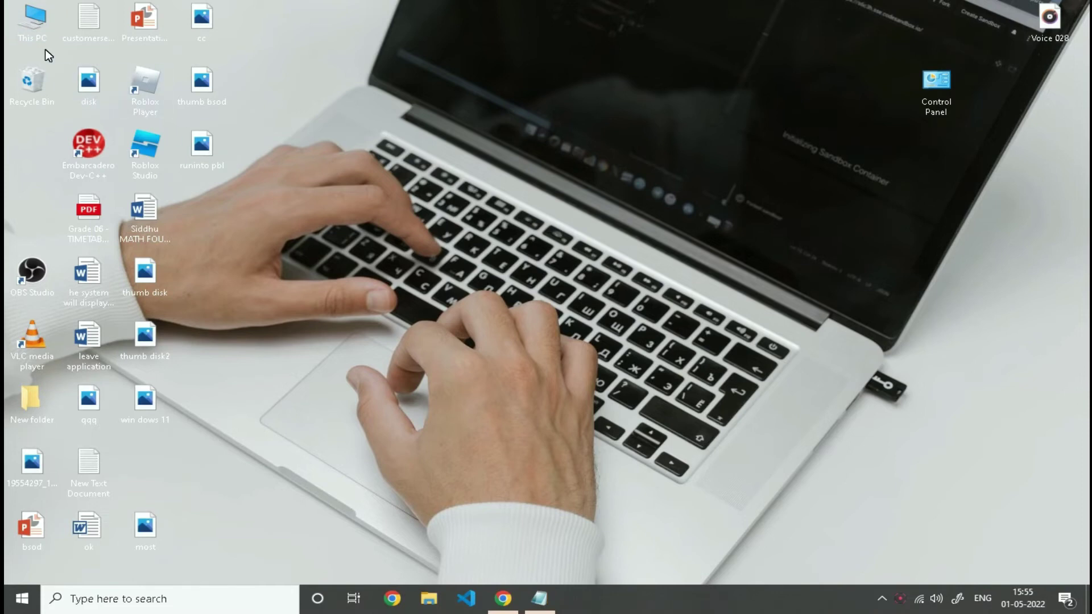
Open Optimize Drives from the properties of the saturn (C:) drive and optimize that drive
double_click(42, 35)
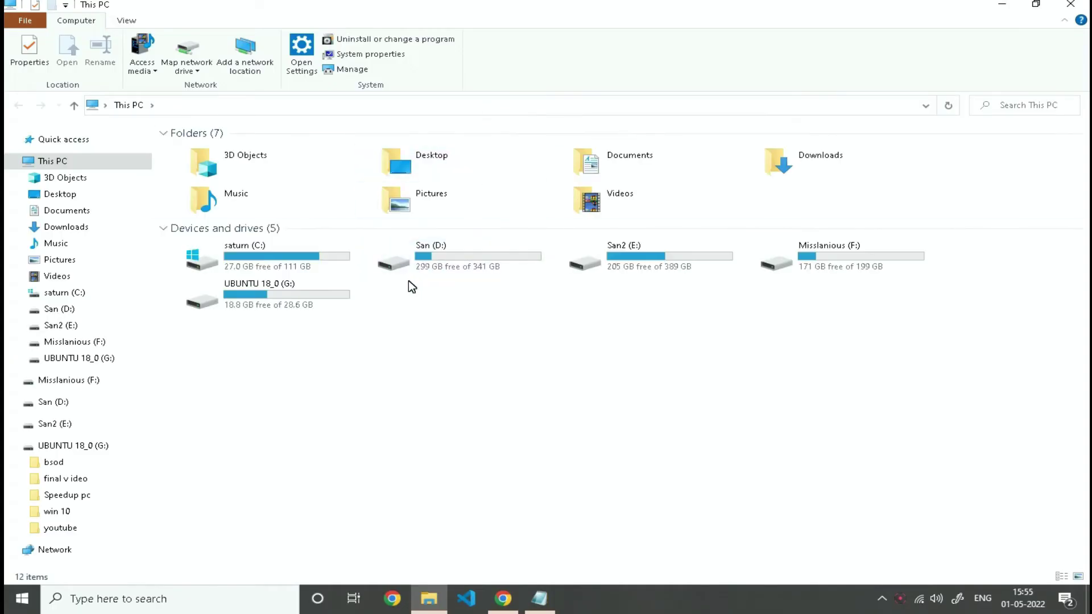
right_click(278, 267)
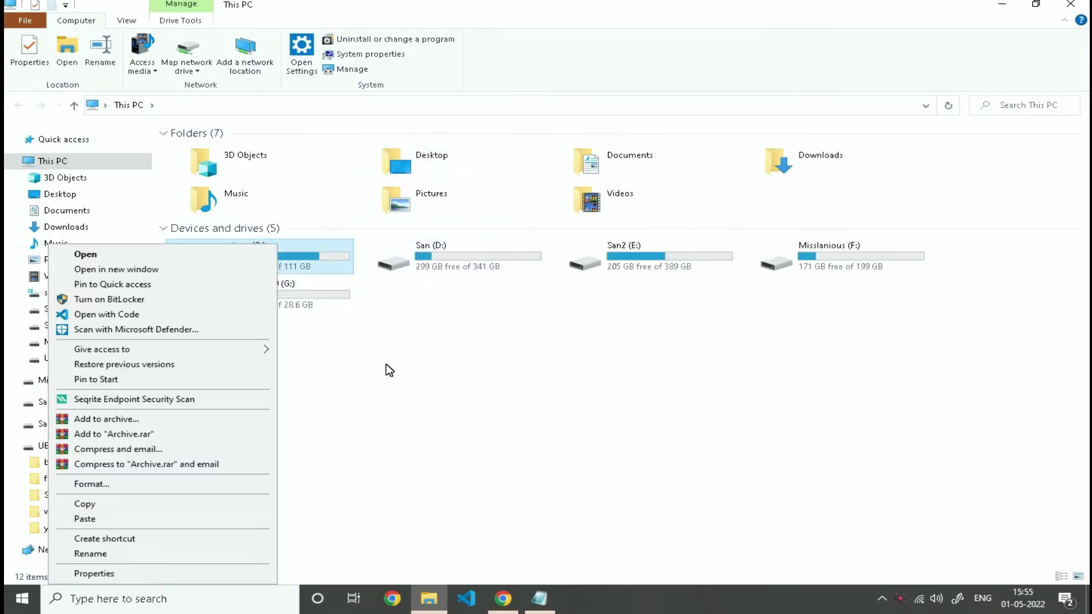
click(131, 575)
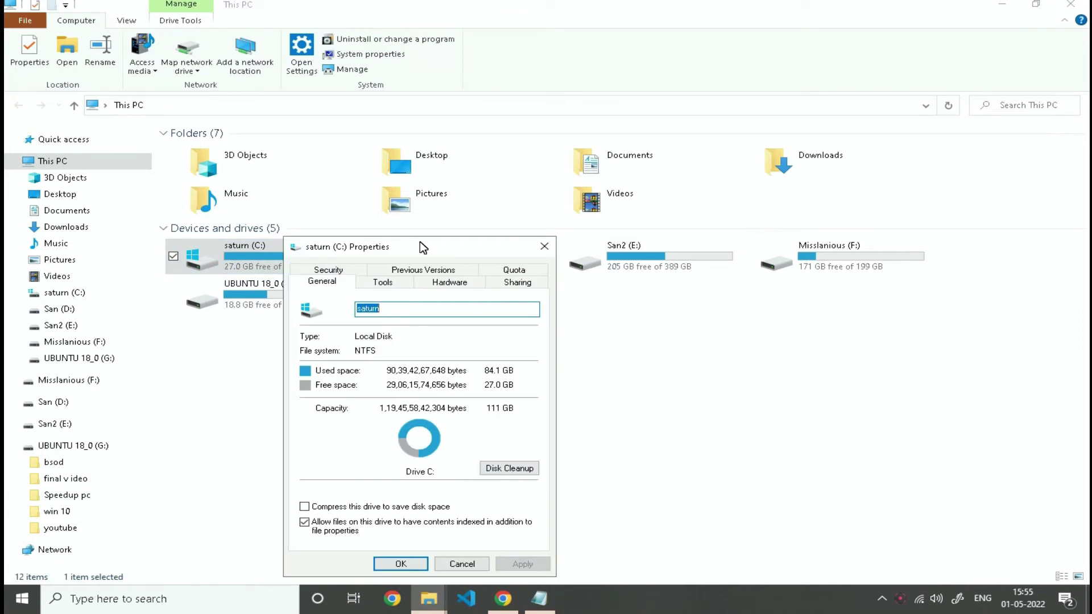
drag(421, 244, 642, 132)
click(603, 171)
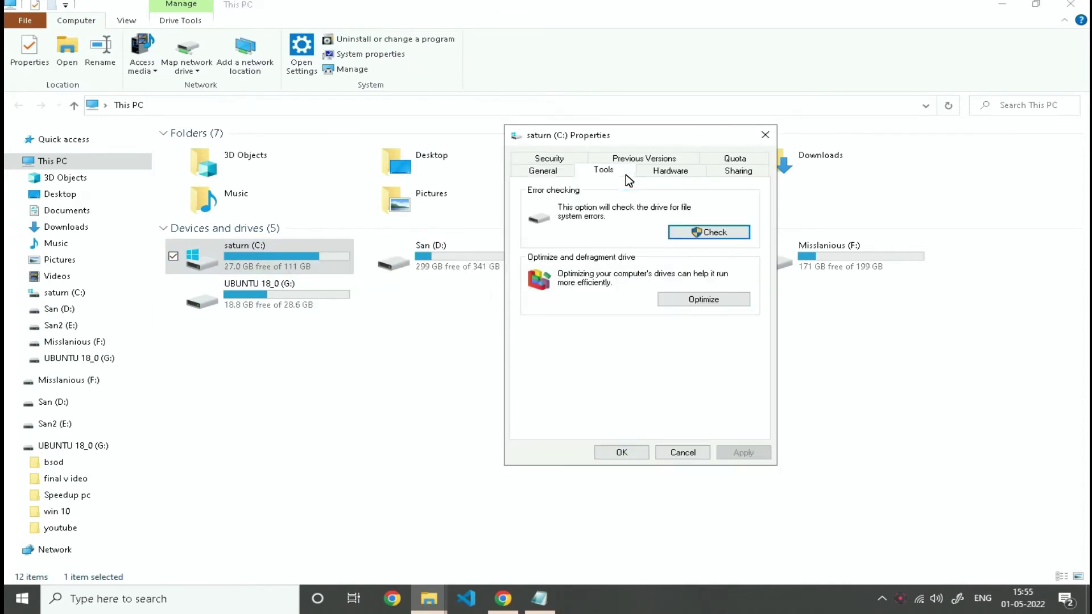
click(701, 302)
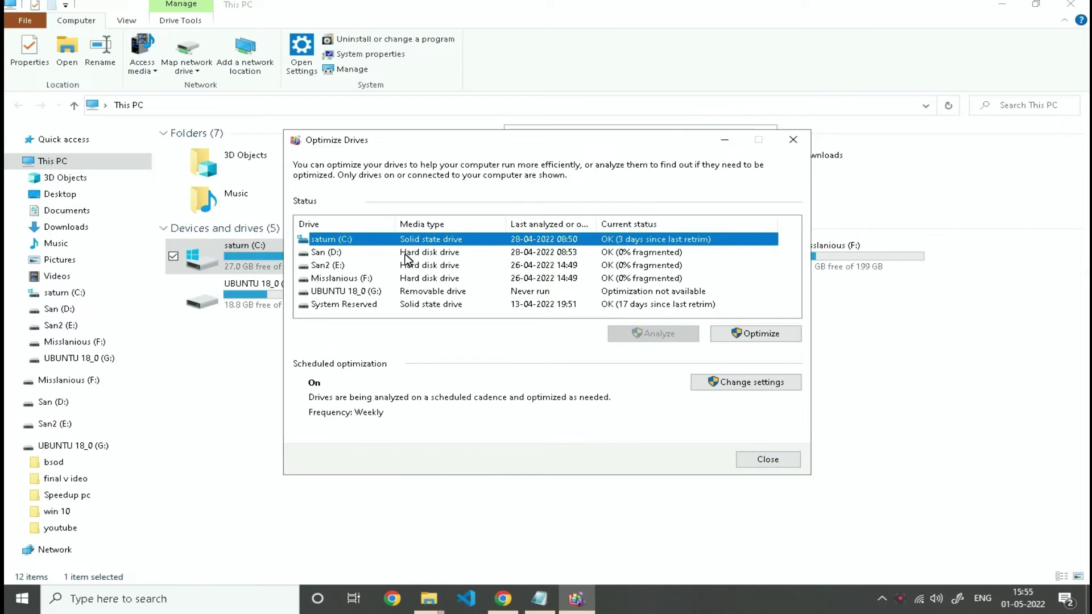
click(730, 339)
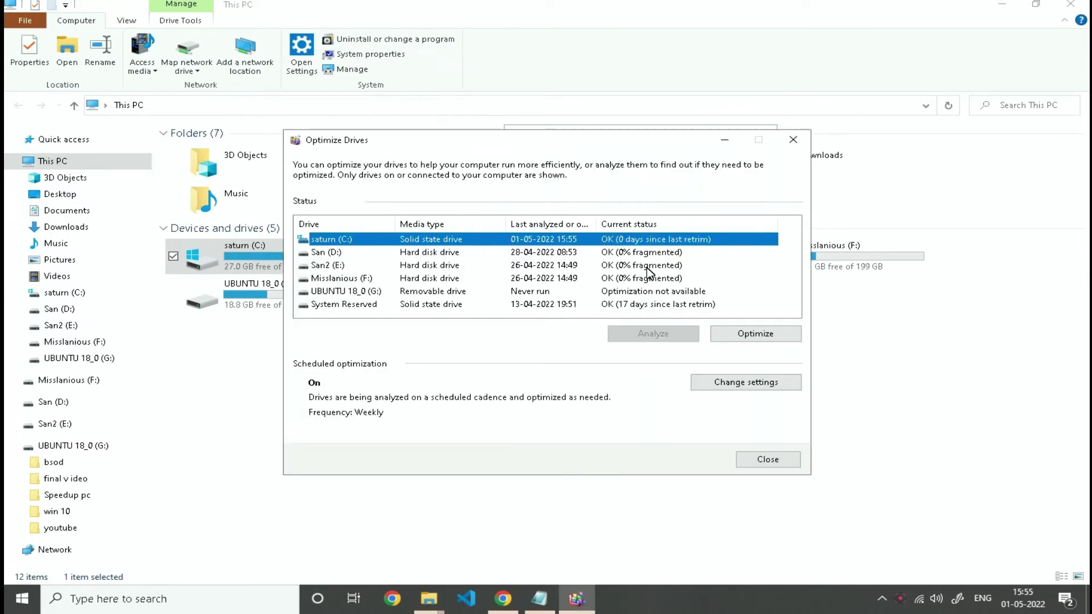
Start optimizing the San (D:) drive and close the Optimize Drives and drive properties windows
click(594, 253)
click(763, 337)
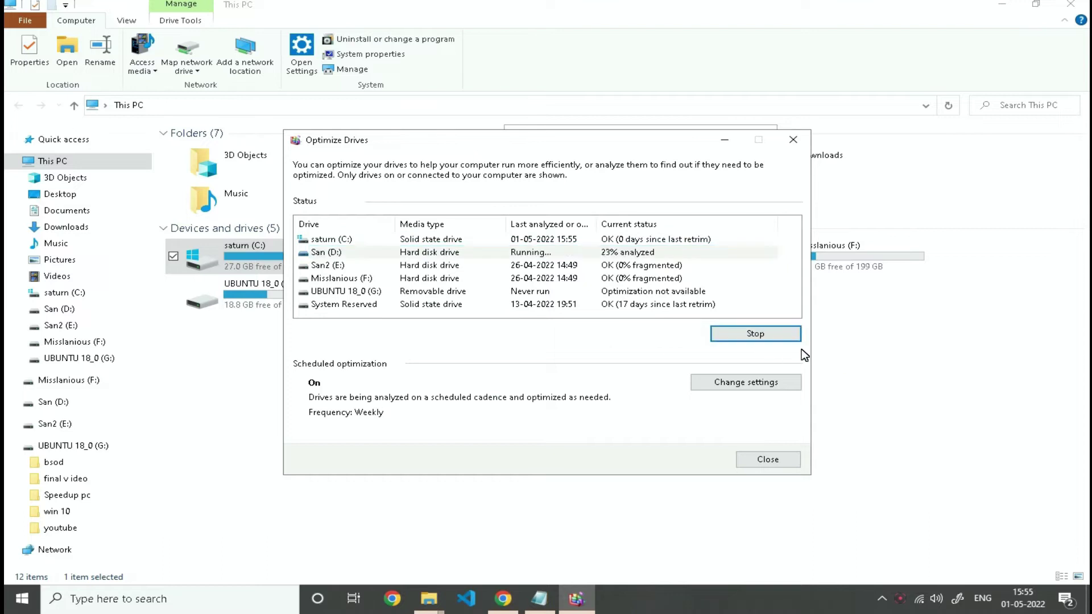
click(614, 267)
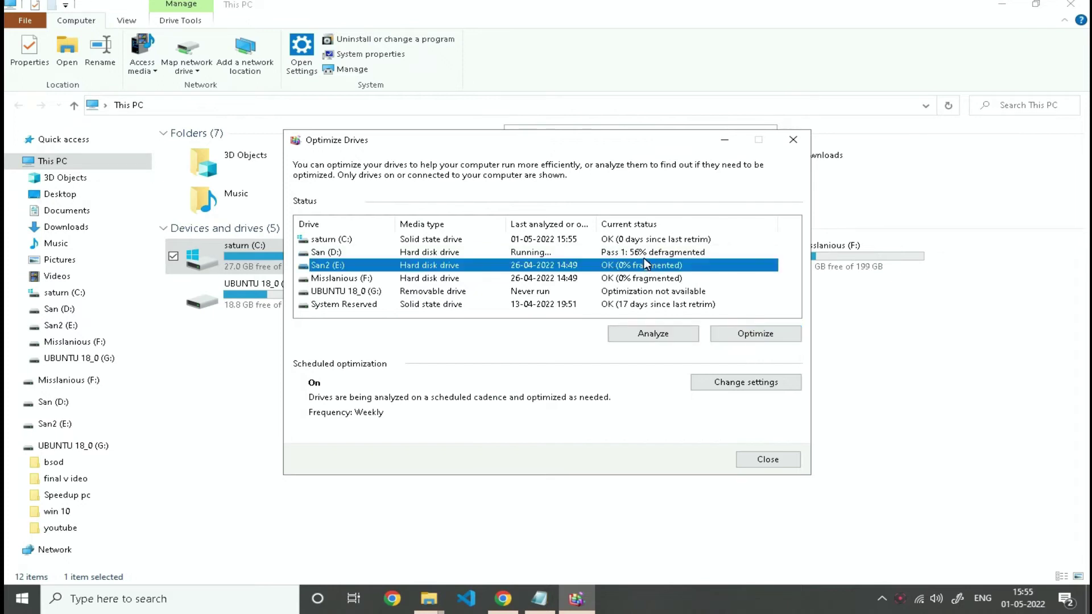
click(768, 459)
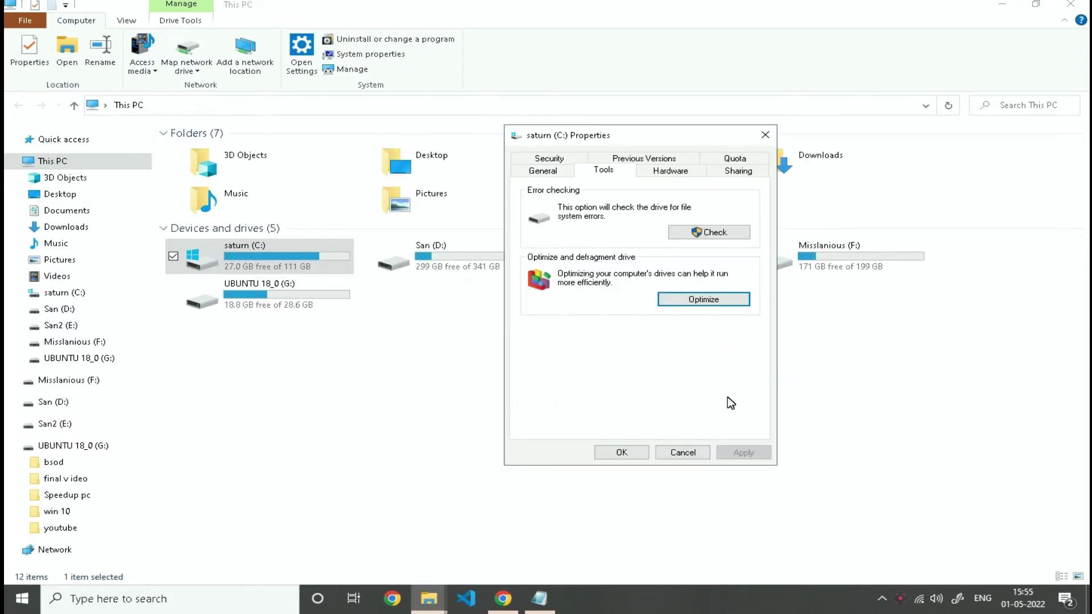
click(625, 455)
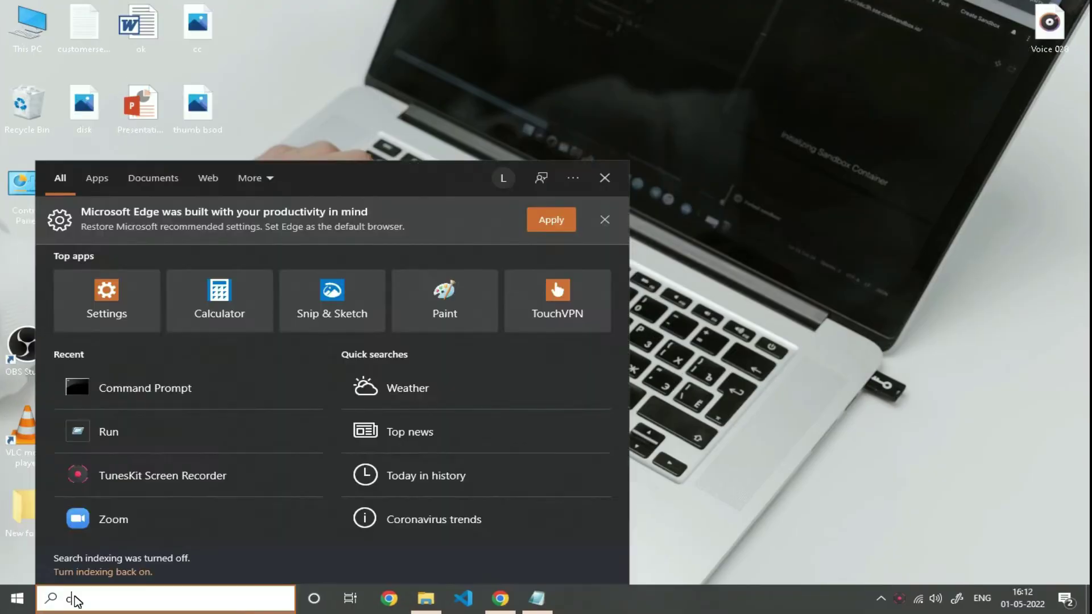
Search Windows for "cmd", open Command Prompt as administrator and enlarge its text
text(cmd)
click(379, 376)
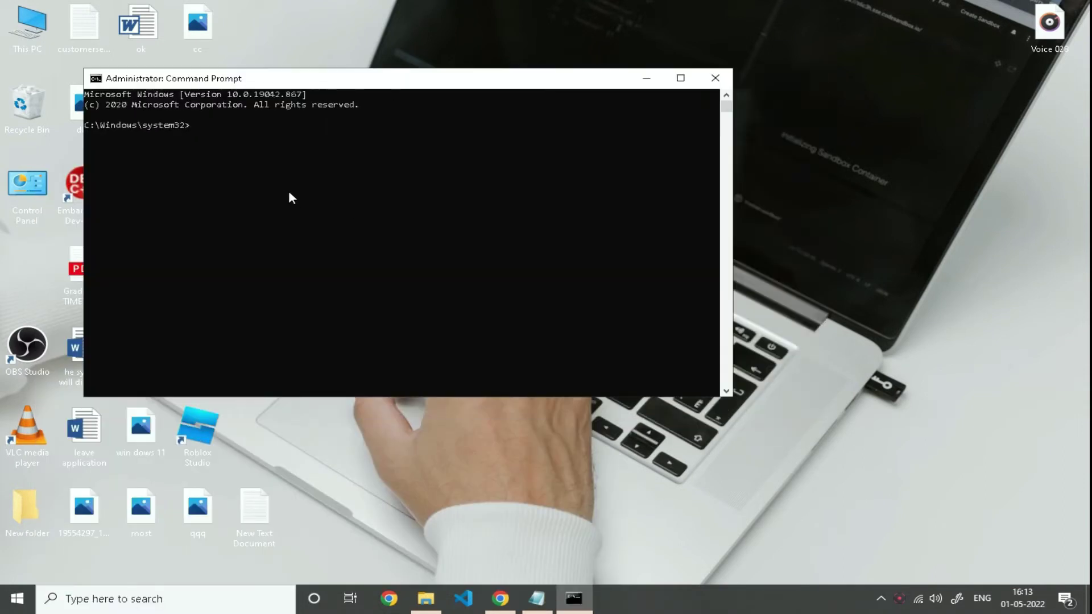
scroll(291, 194, up, 4)
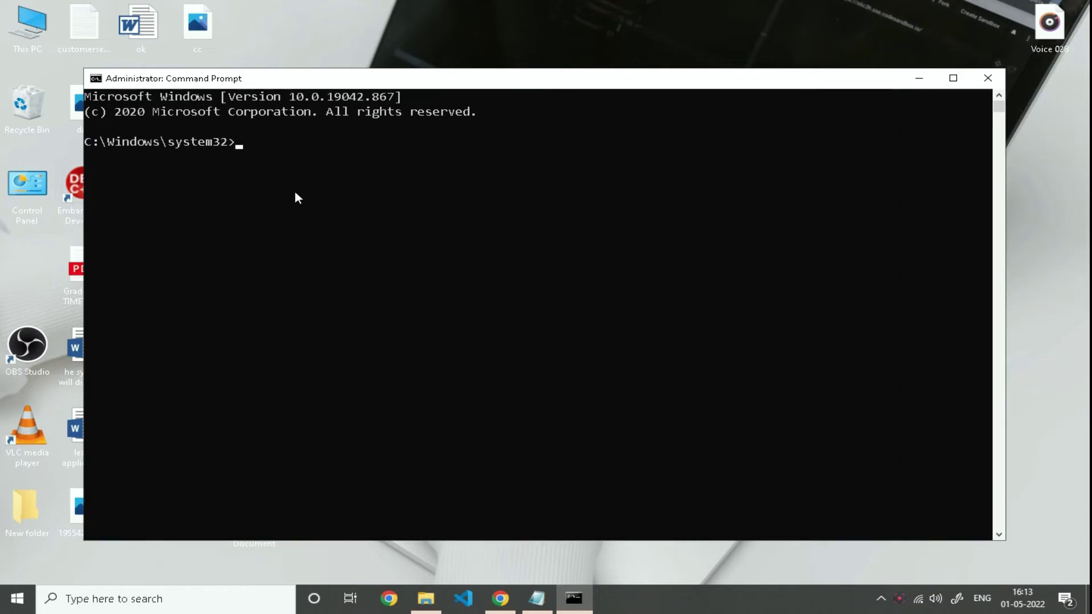
scroll(295, 193, up, 1)
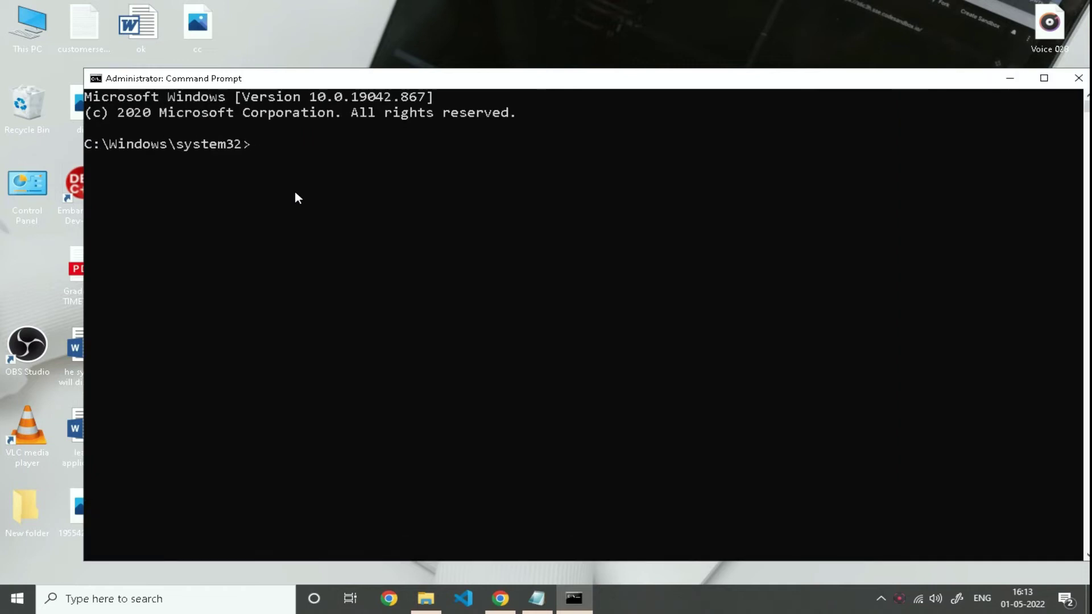
Check the current drive with the command "chkdsk"
text(chkdsk)
key(Return)
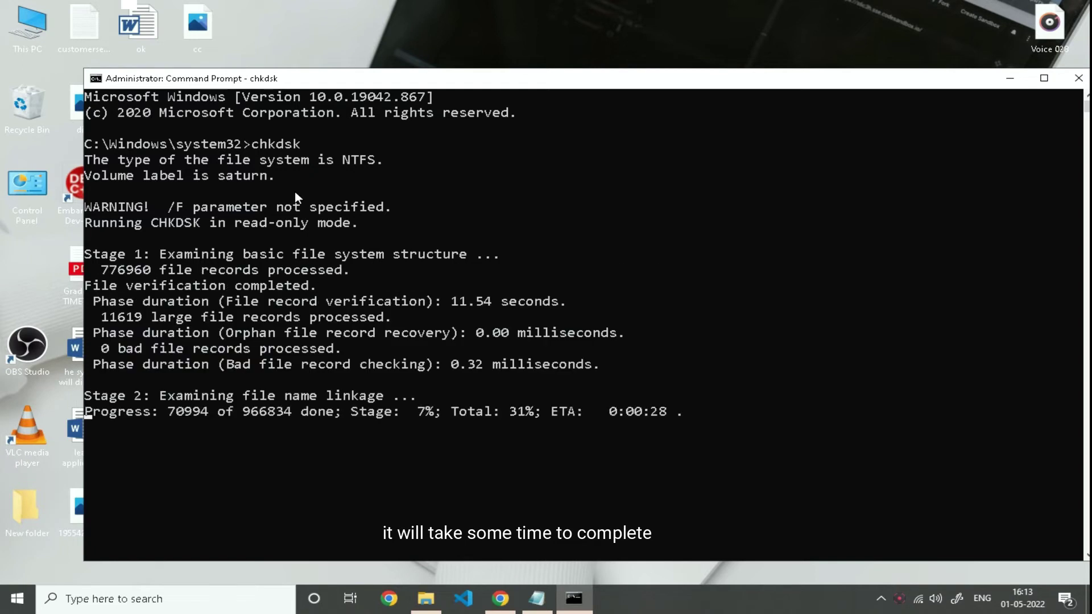
key(ctrl+c)
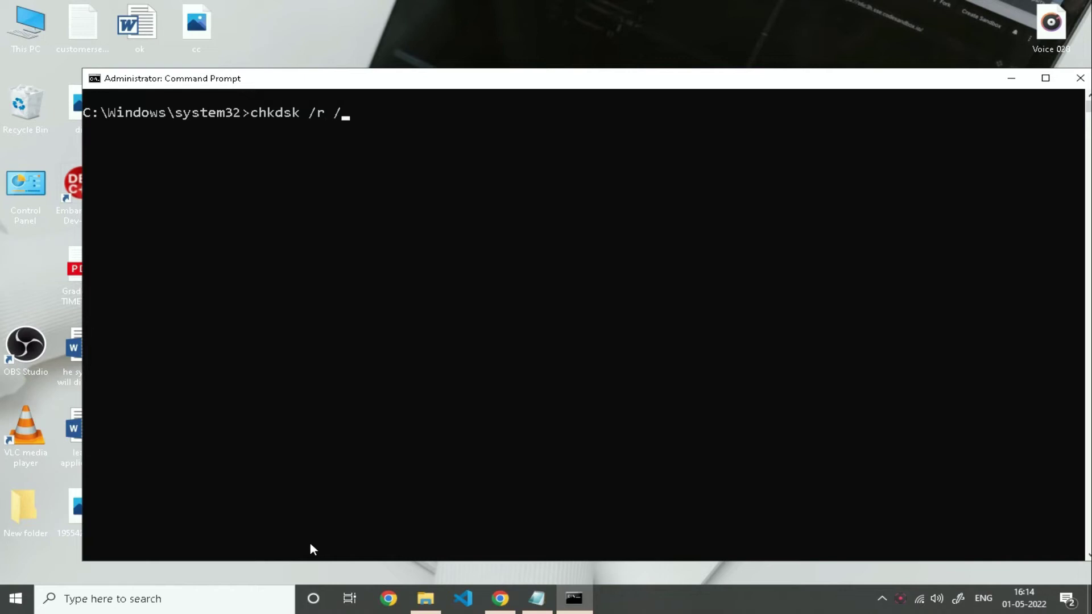
Run "chkdsk /r /f" and answer "y" to schedule the volume check for the next system restart
text(/f)
key(Return)
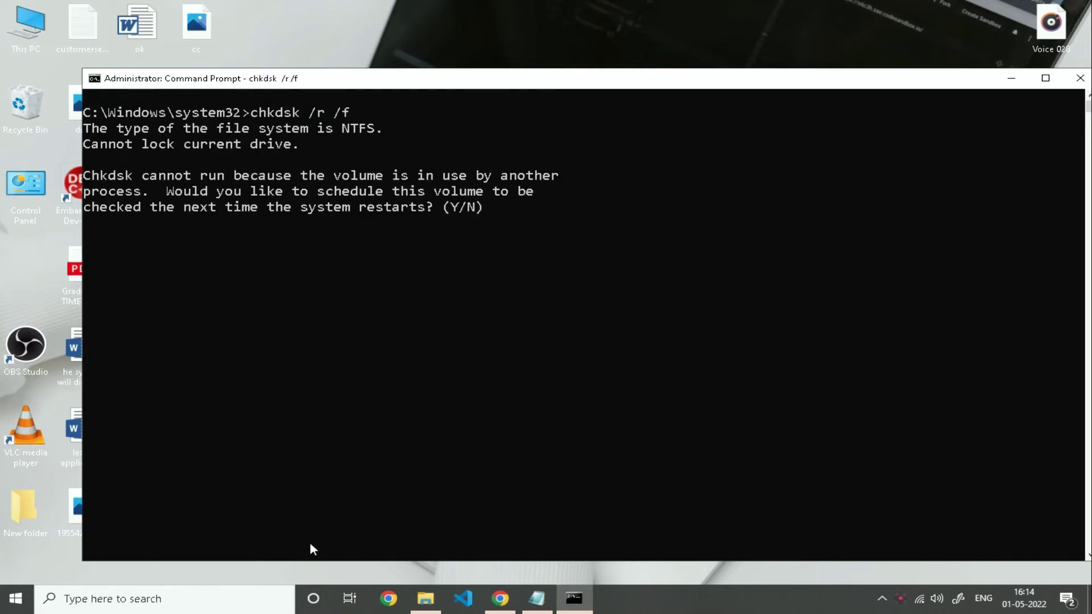
key(Return)
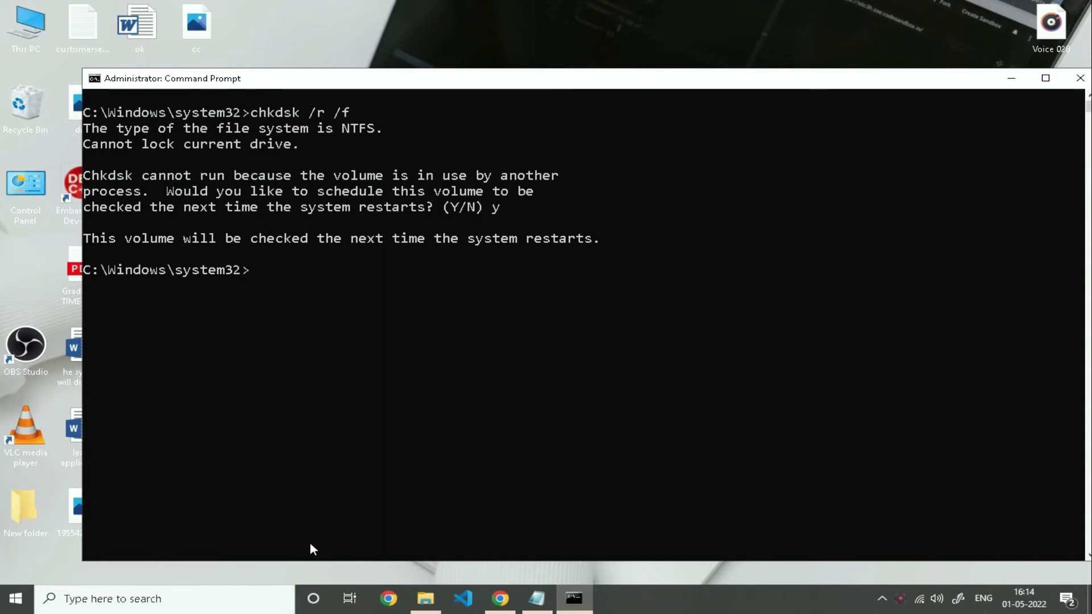
Clear the console with "cls" and run the system file check "sfc /scannow"
text(l)
text(s)
key(Return)
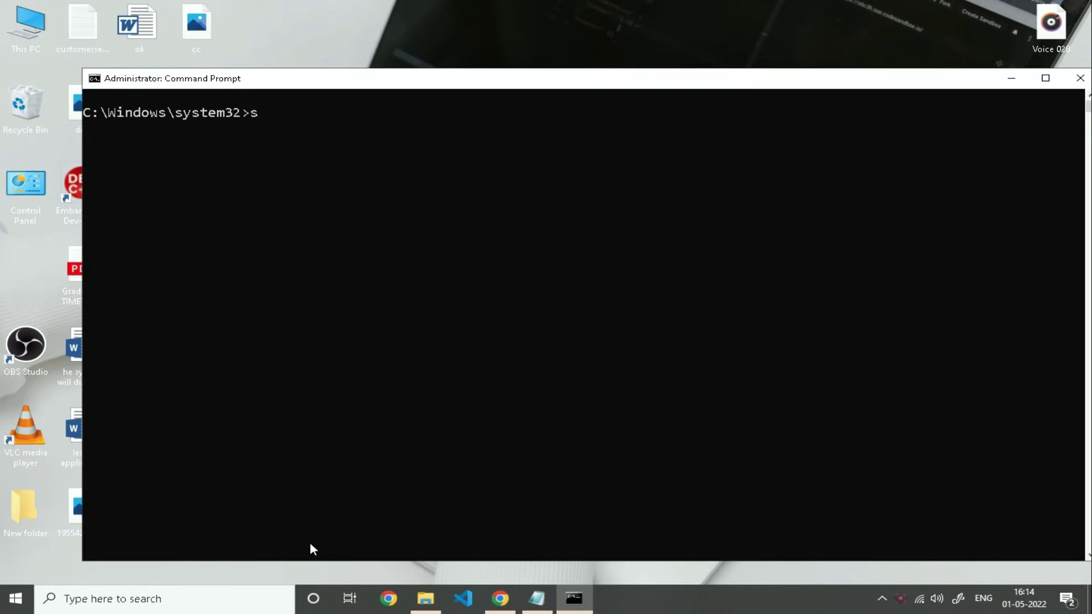
text(fc /scannow)
key(Return)
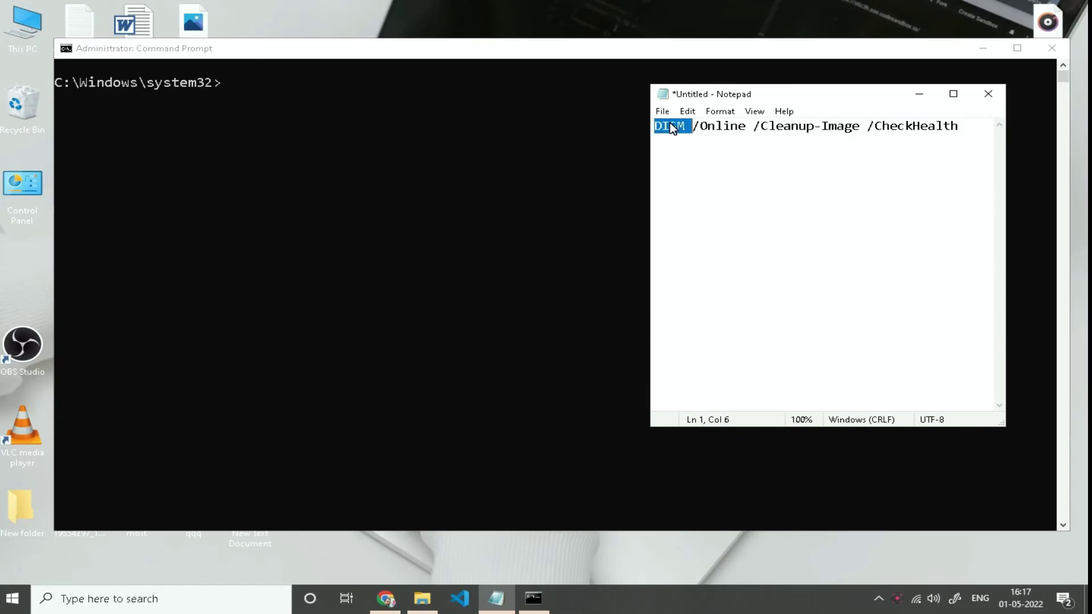
Copy the command "DISM /Online /Cleanup-Image /CheckHealth" from the Notepad note and run it in Command Prompt
click(668, 130)
drag(656, 128, 967, 133)
right_click(950, 132)
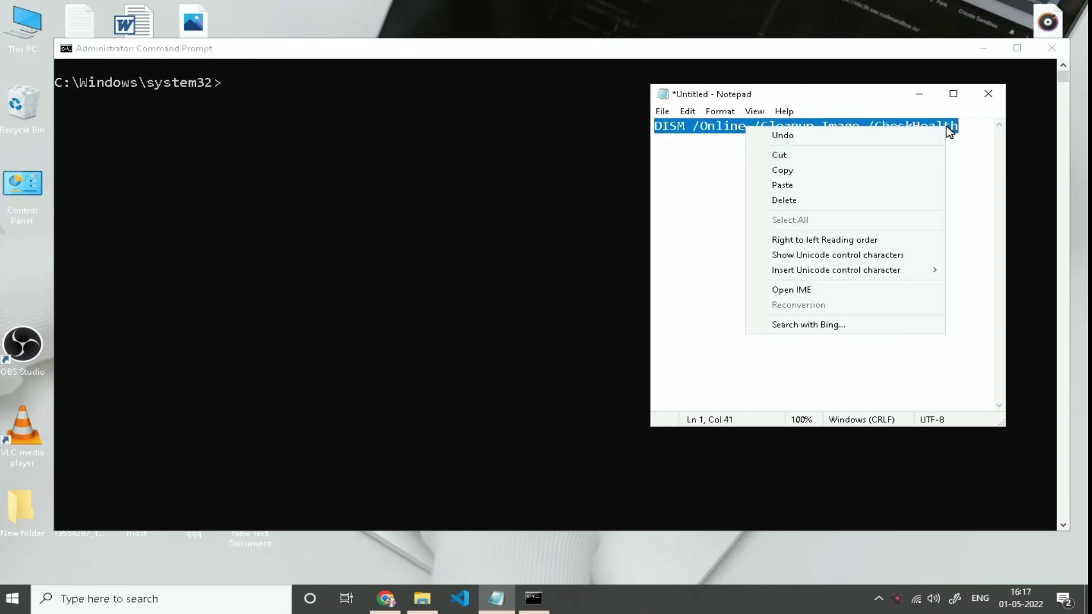
click(798, 177)
click(738, 158)
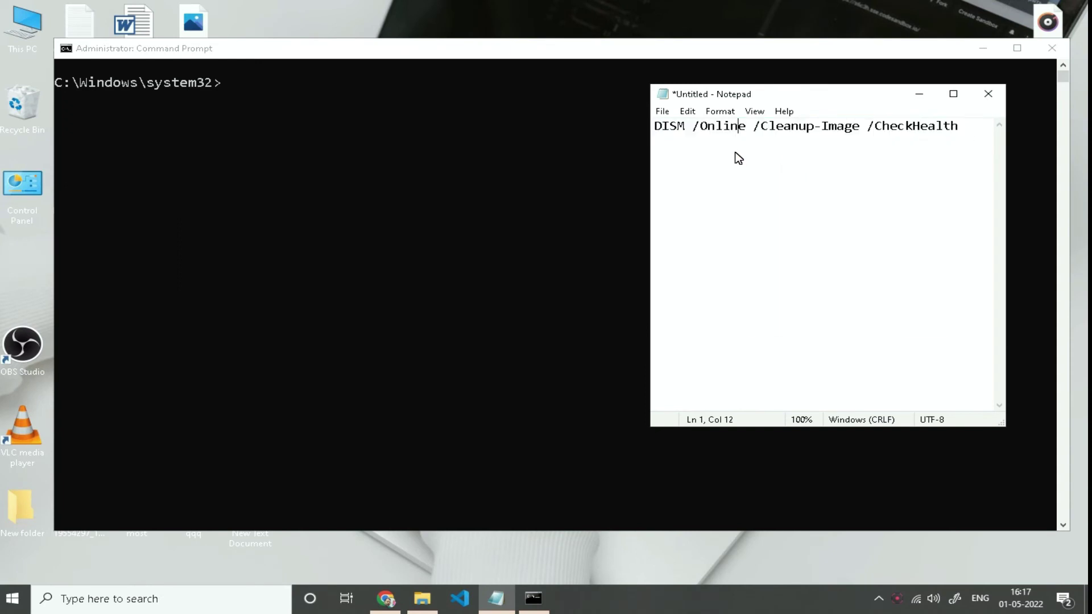
click(148, 79)
right_click(229, 87)
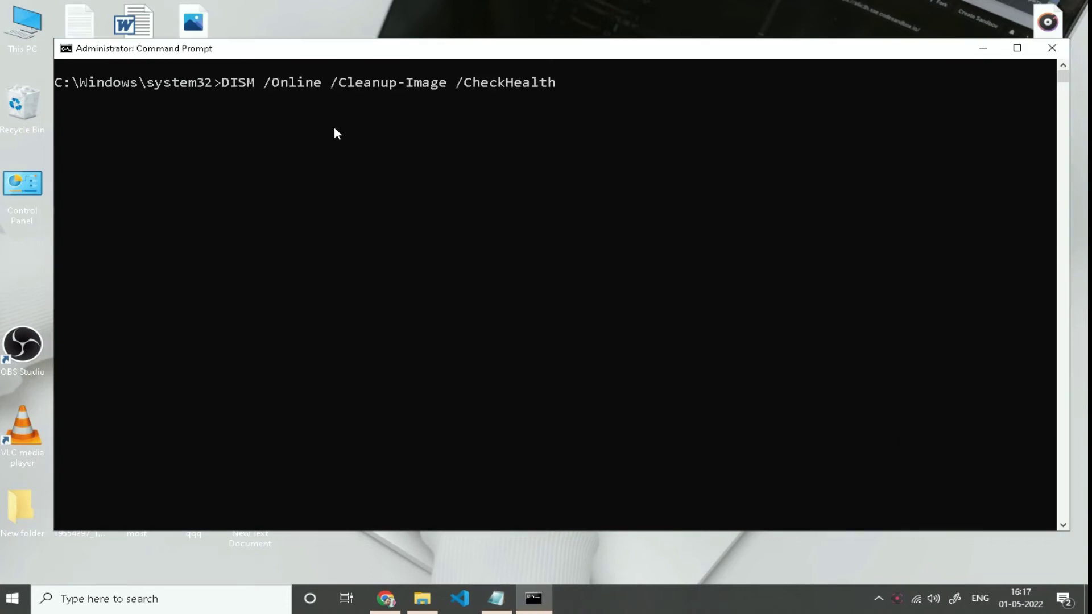
key(Return)
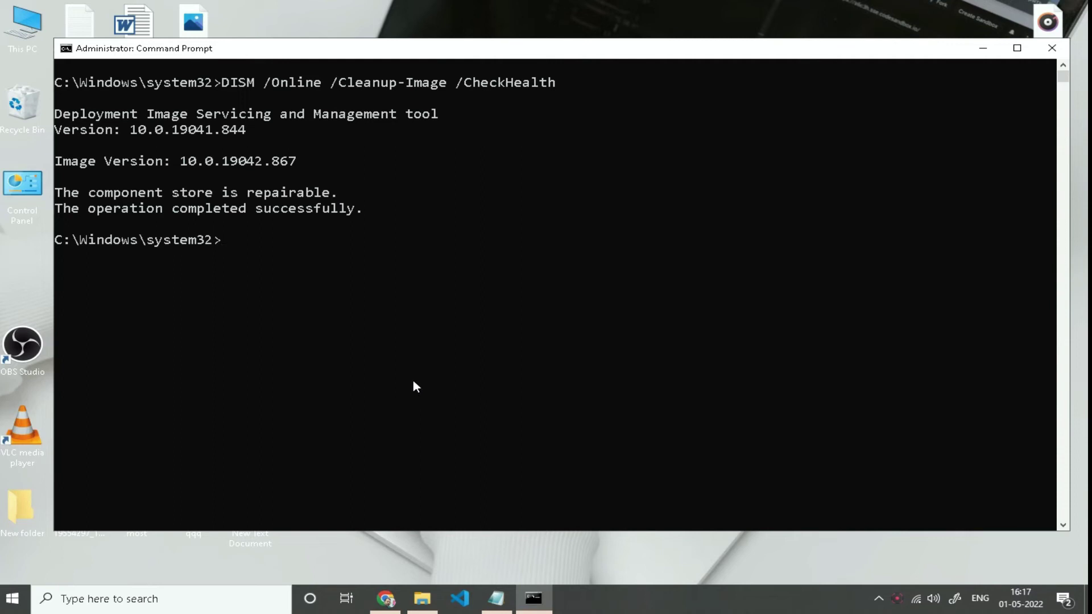
right_click(897, 598)
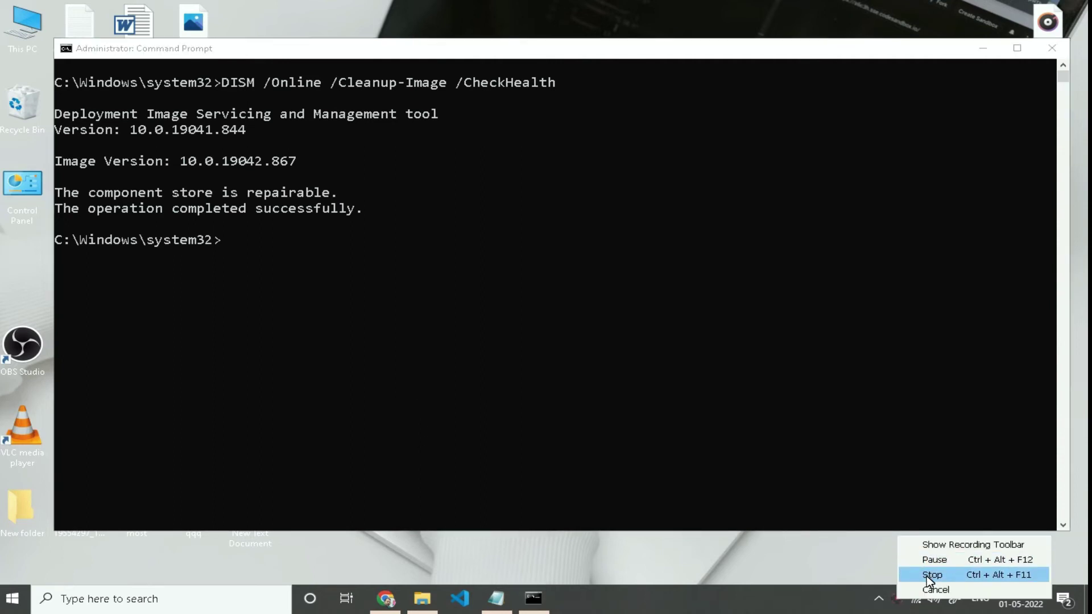
click(930, 576)
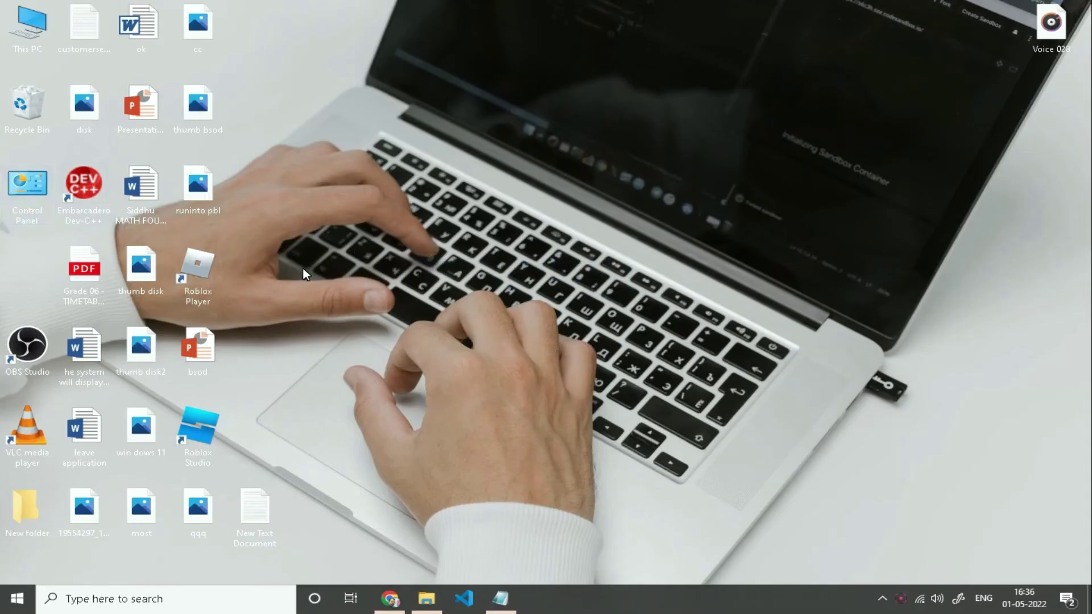
Open the list of installed Windows updates and uninstall Update for Microsoft Windows (KB5012157)
key(super+r)
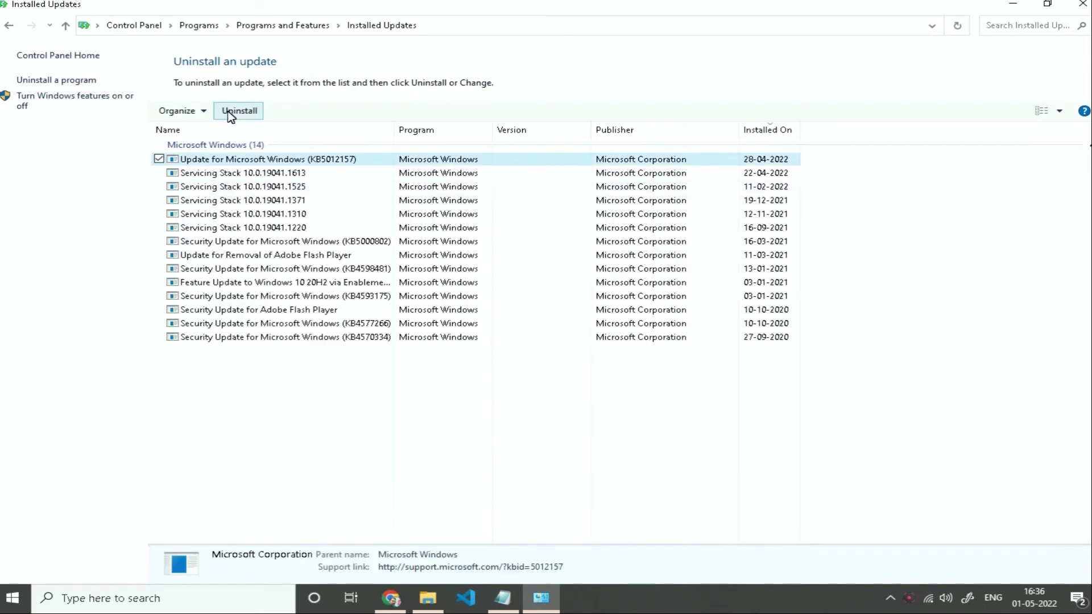
click(231, 112)
click(586, 296)
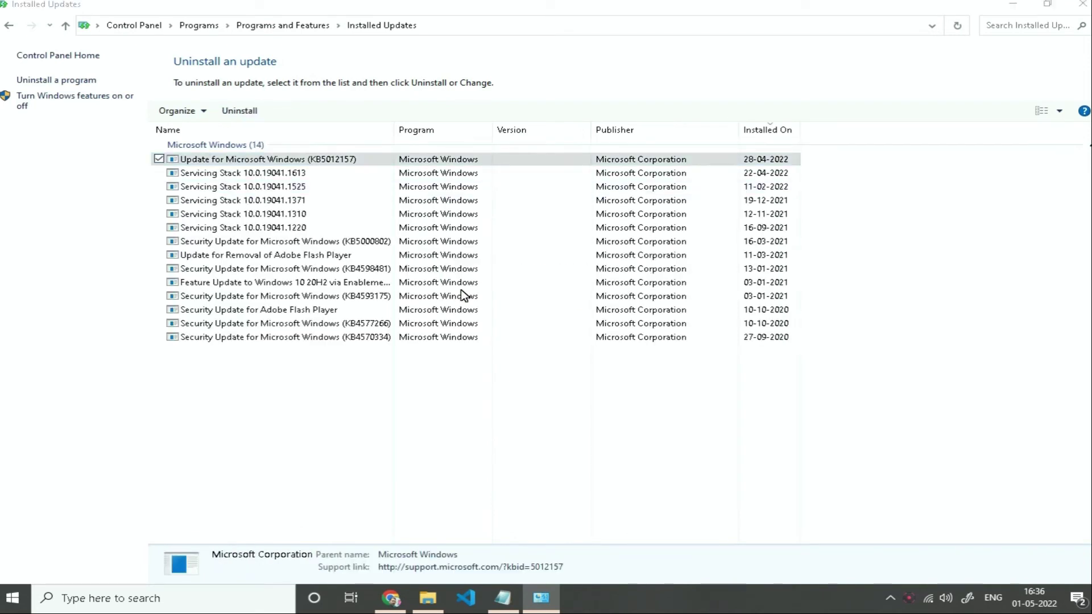